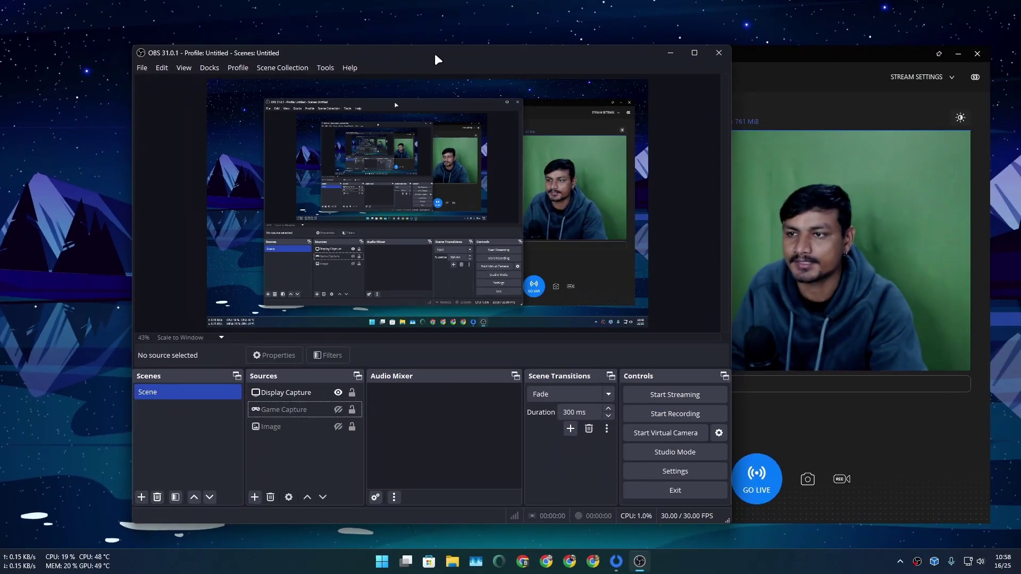
- Review OBS Studio's General and Appearance settings, close them, and reposition the OBS window
mouse_move(435, 53)
mouse_down()
mouse_move(387, 47)
mouse_move(393, 36)
mouse_up()
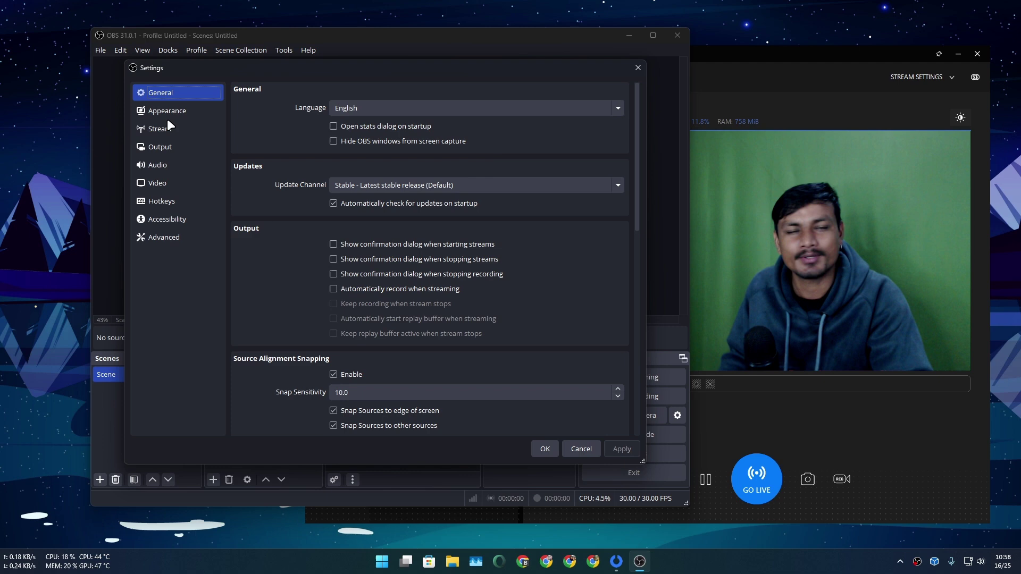
click(175, 111)
key(Escape)
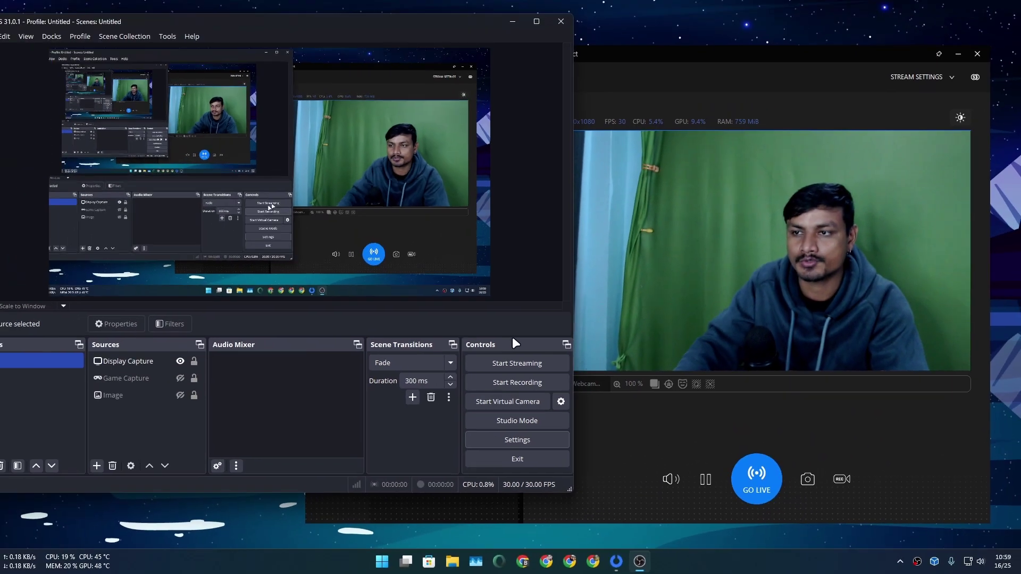
drag(327, 12, 384, 66)
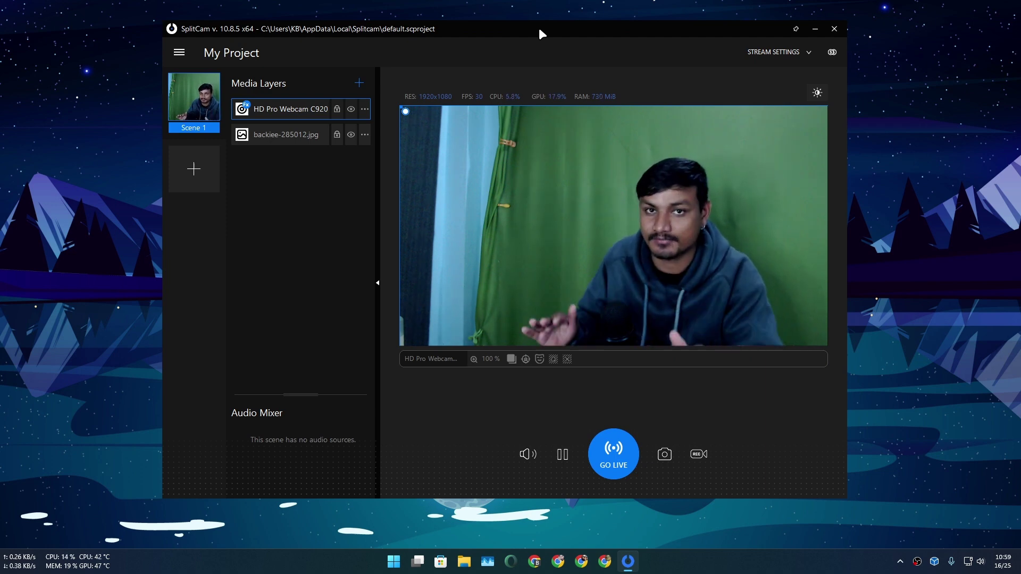
- Replace SplitCam's green screen with the sunset background, then hide the backkiee-285012.jpg layer
drag(572, 30, 501, 17)
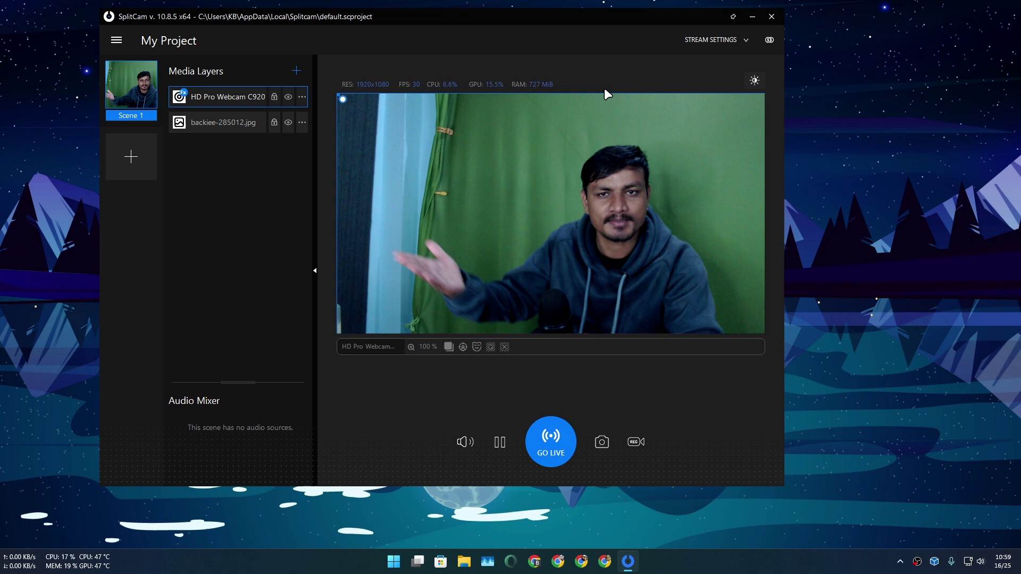
mouse_move(690, 174)
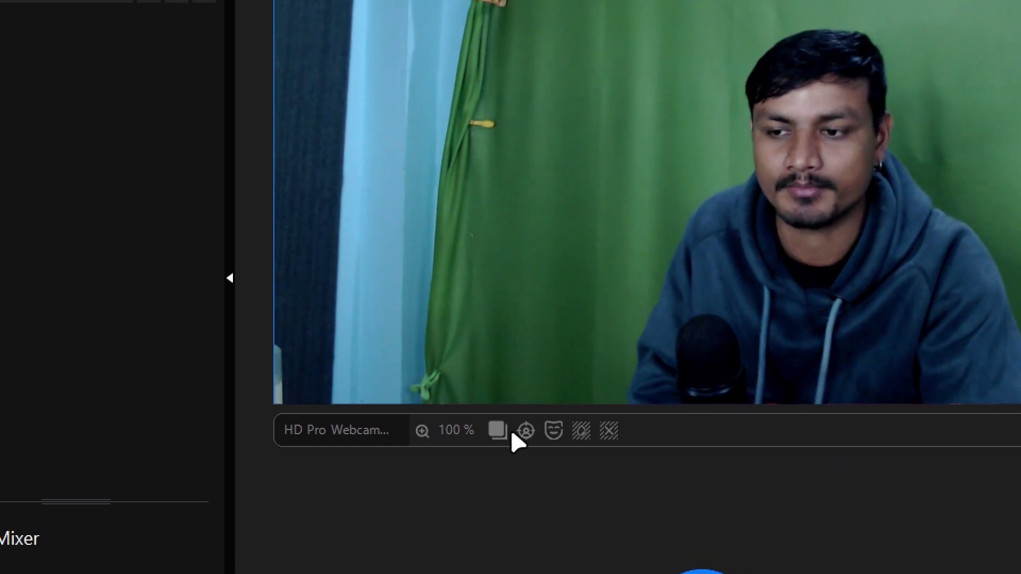
click(610, 429)
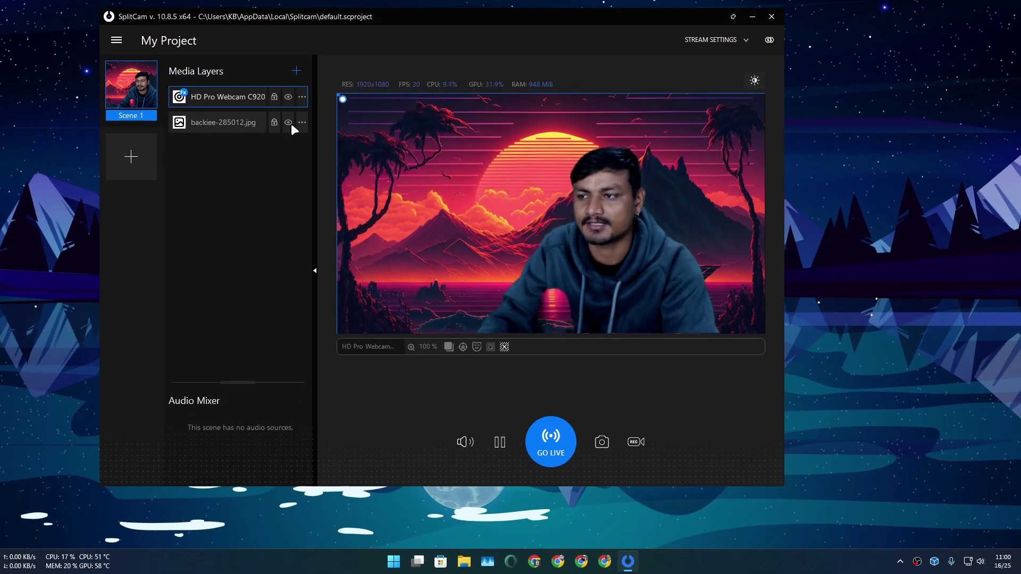
click(288, 122)
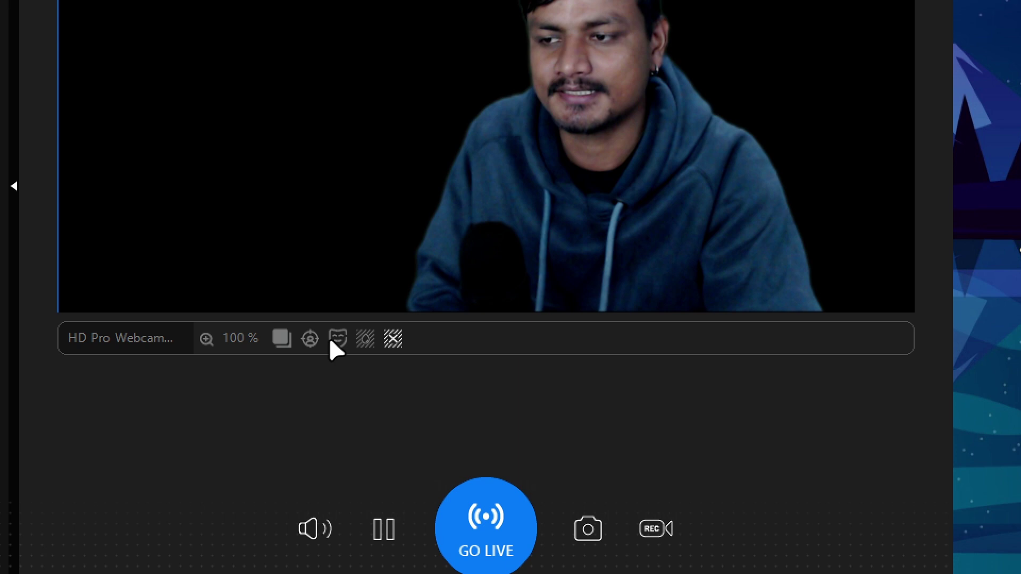
- Try face pixelation and face framing, leaving face tracking switched on for the webcam
click(337, 341)
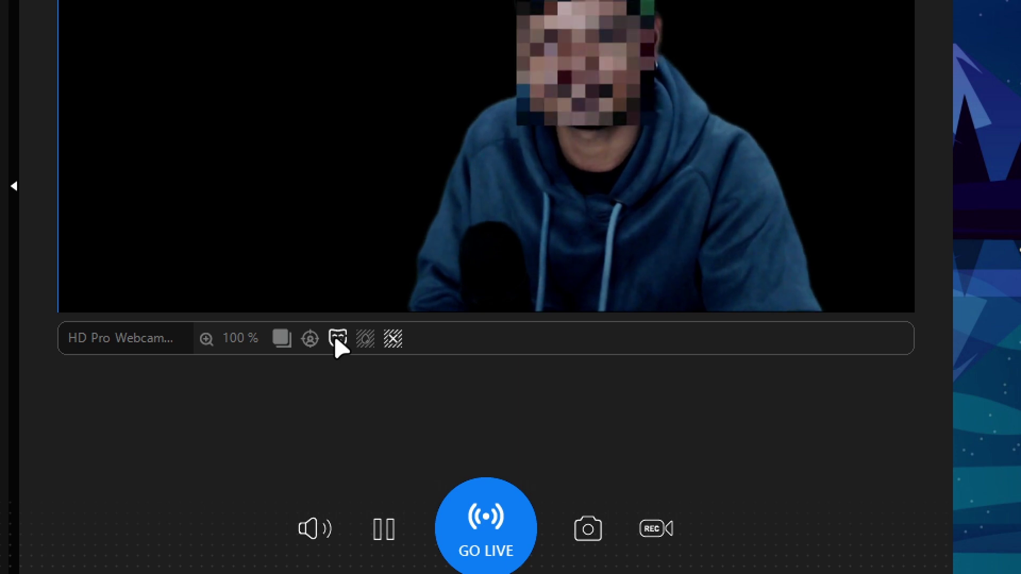
click(339, 337)
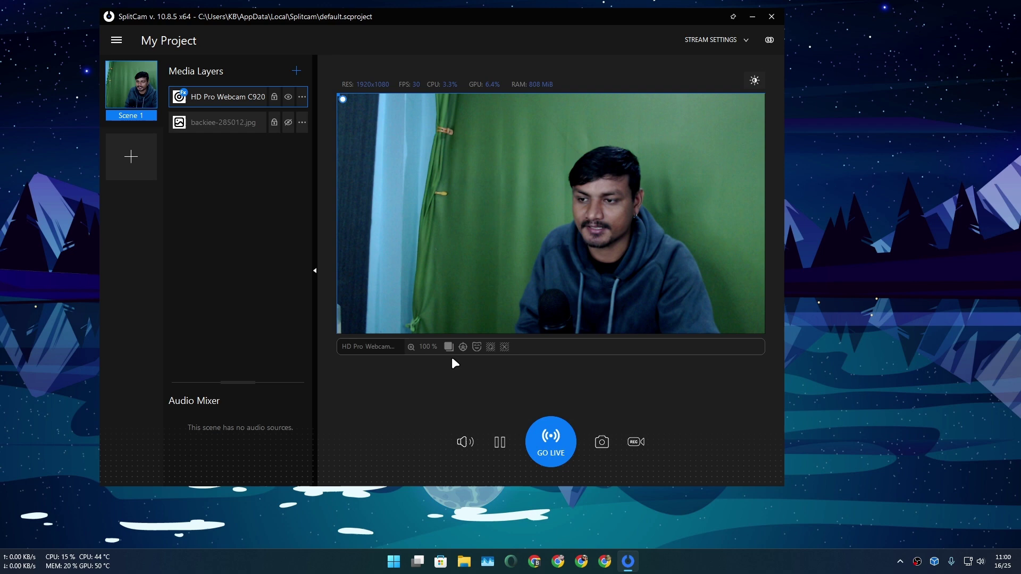
click(462, 347)
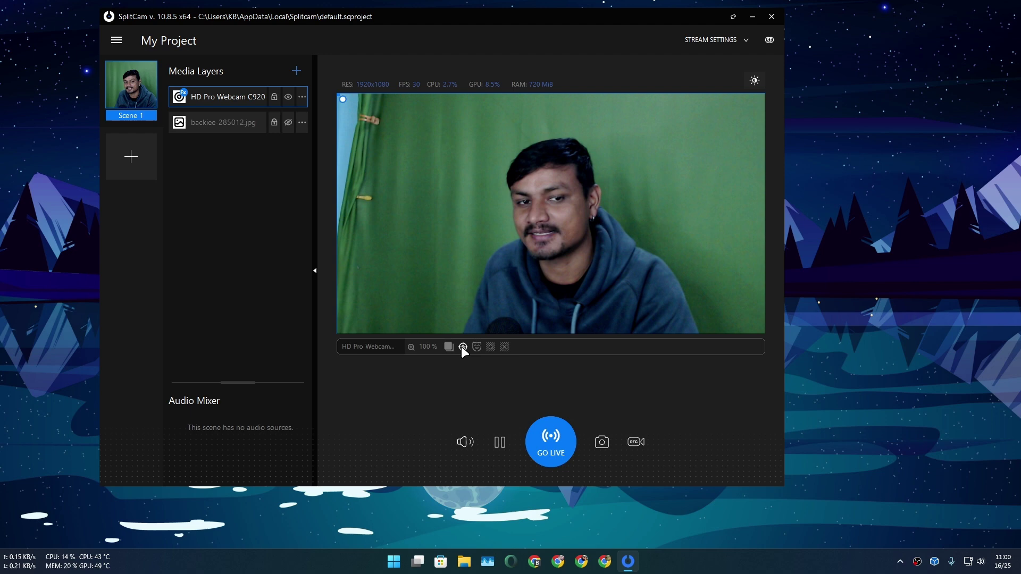
click(461, 346)
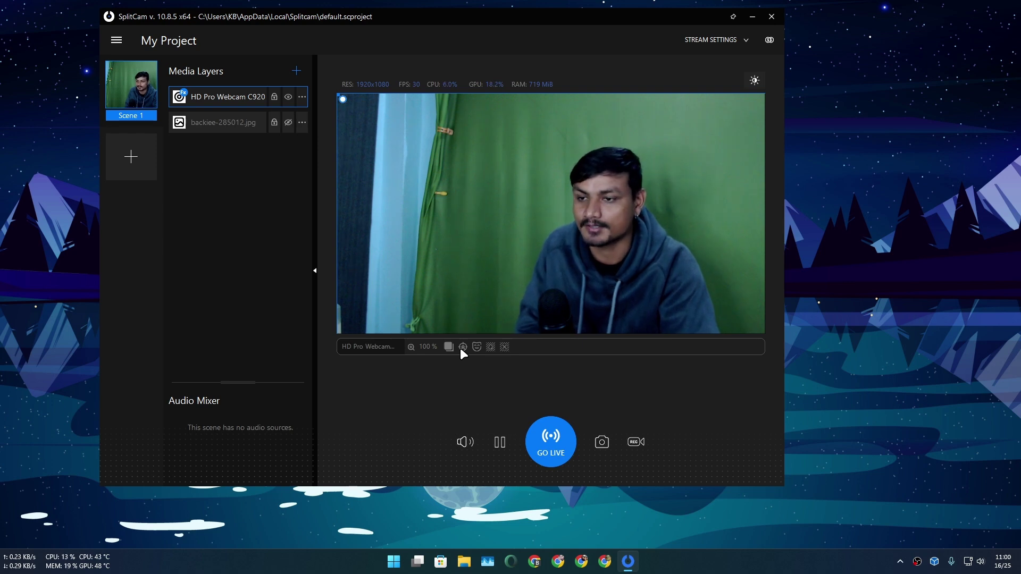
click(461, 346)
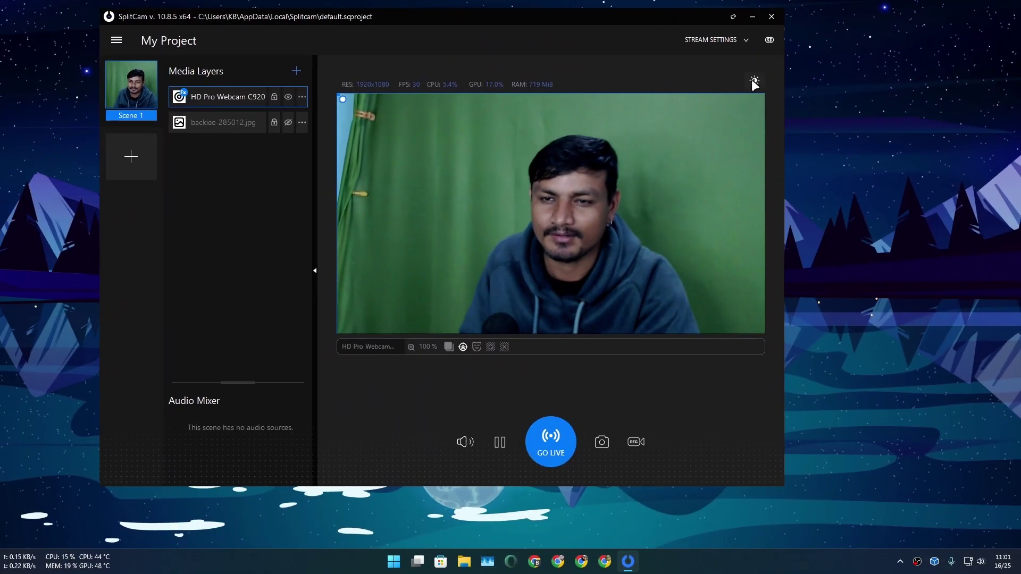
- In Quick Adjust, lower the webcam's Red and Blue levels to -2
click(755, 82)
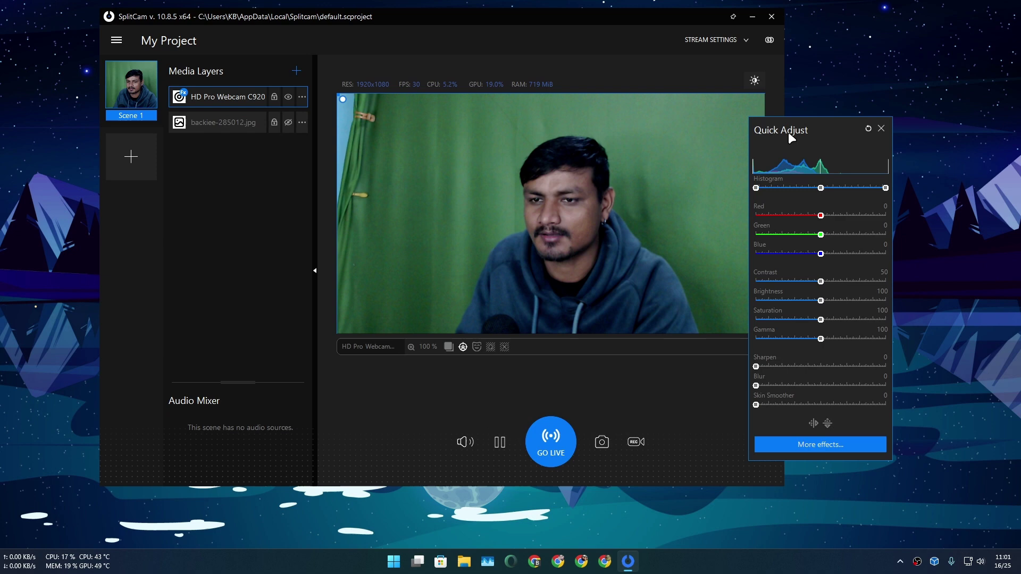
mouse_move(813, 122)
mouse_down()
mouse_move(770, 97)
mouse_move(780, 84)
mouse_up()
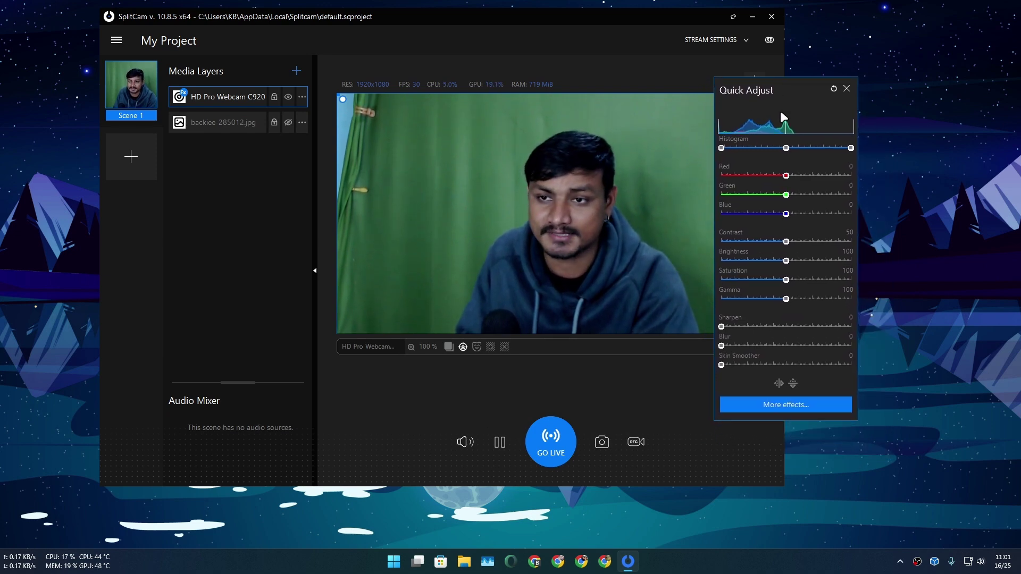
mouse_move(786, 176)
mouse_down()
mouse_move(770, 176)
mouse_move(787, 180)
mouse_up()
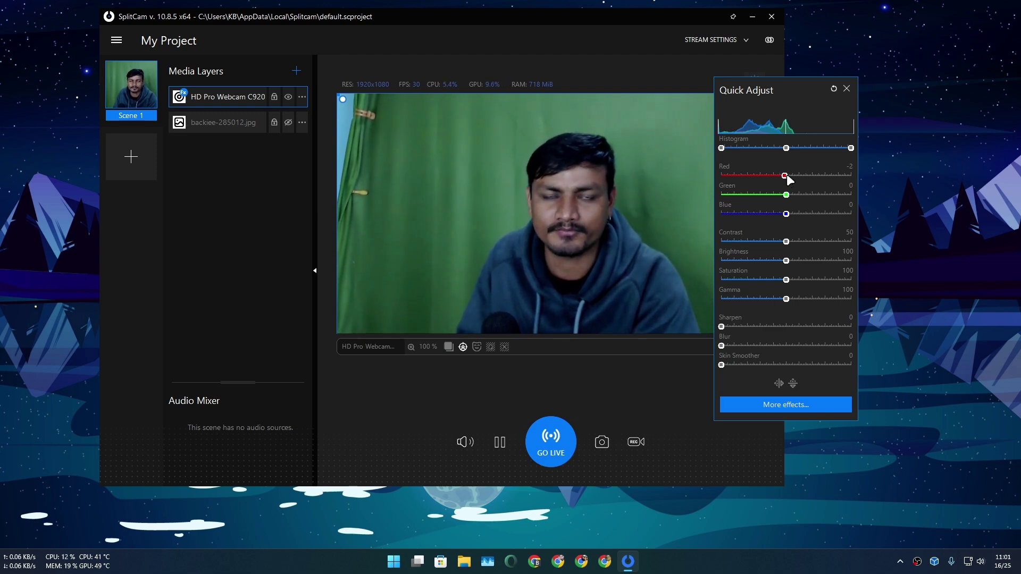
drag(786, 214, 787, 215)
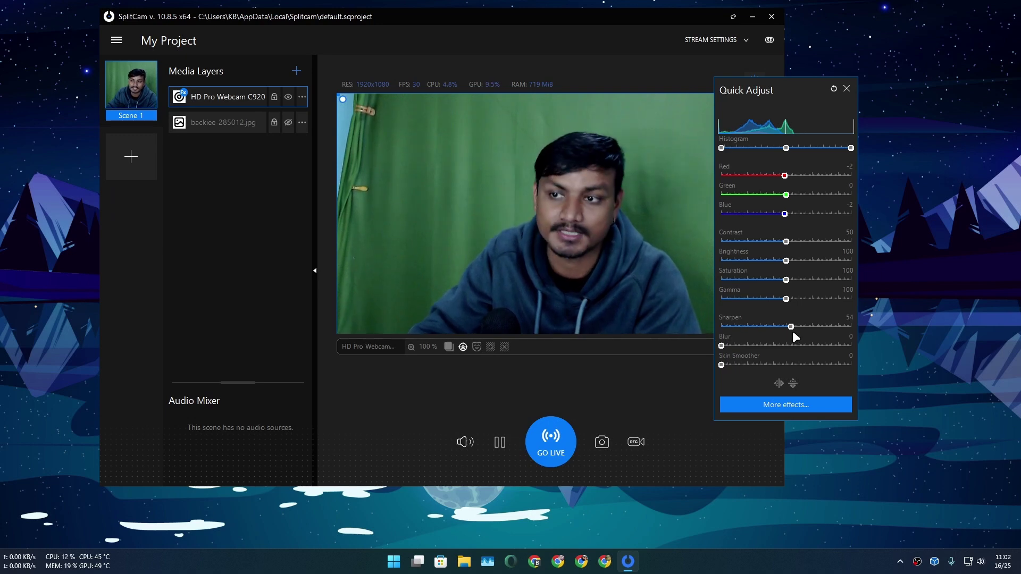
- Set Sharpen to 51 and Skin Smoother to 5, then close the adjustments panel
mouse_move(727, 327)
mouse_down()
mouse_move(737, 341)
mouse_move(787, 334)
mouse_move(690, 337)
mouse_move(766, 346)
mouse_move(728, 351)
mouse_up()
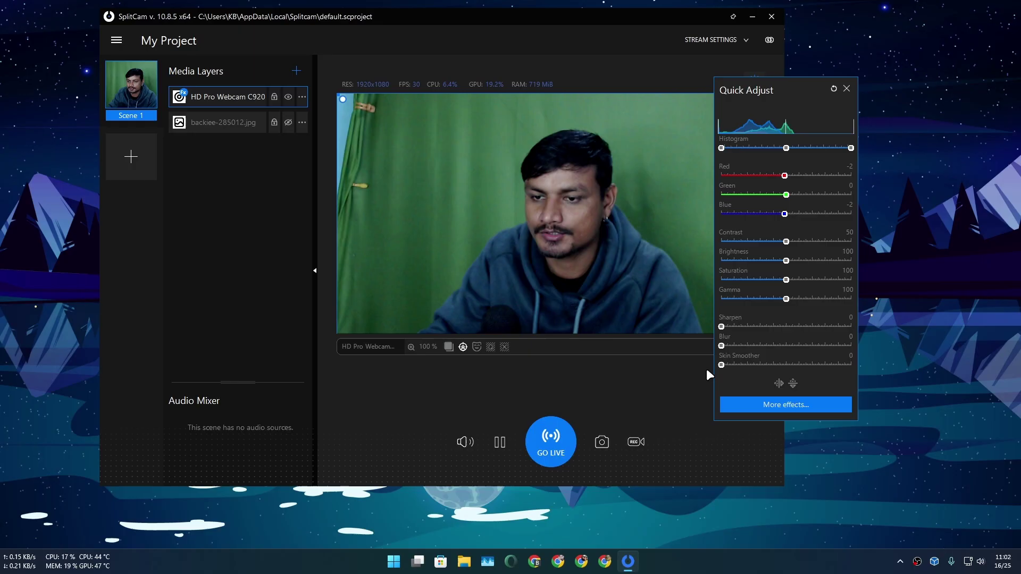
drag(722, 364, 752, 365)
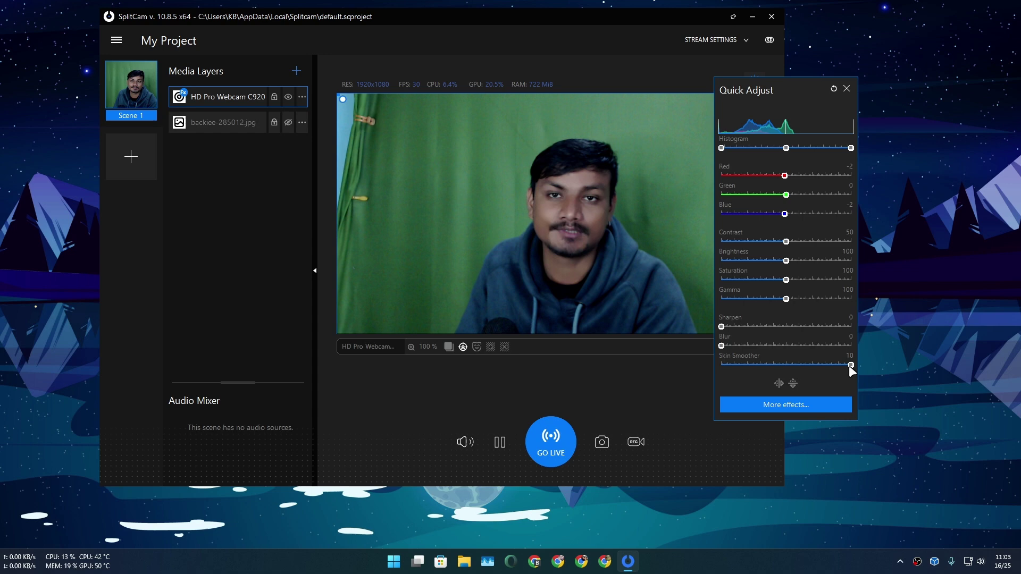
drag(807, 365, 793, 349)
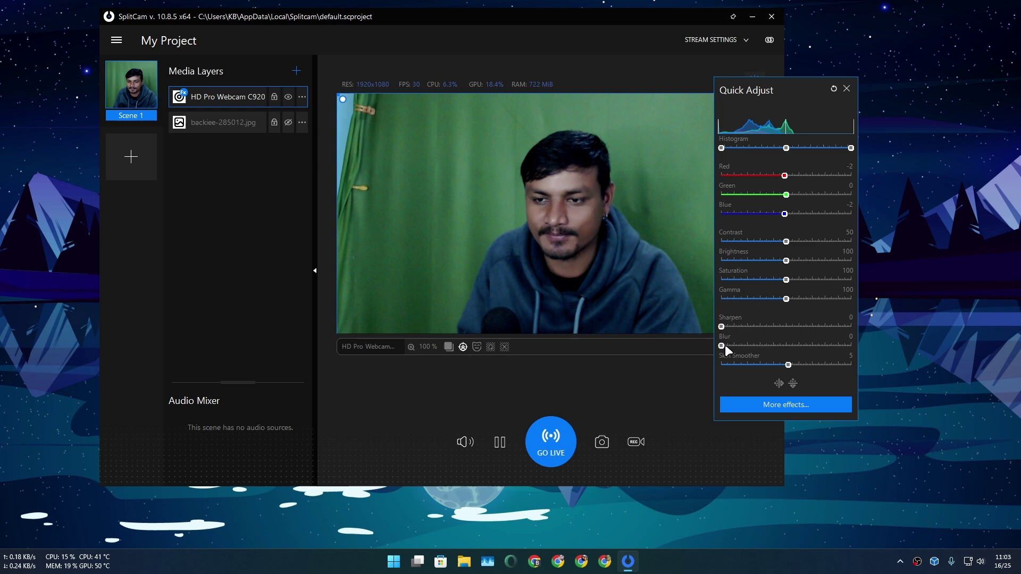
drag(722, 326, 787, 326)
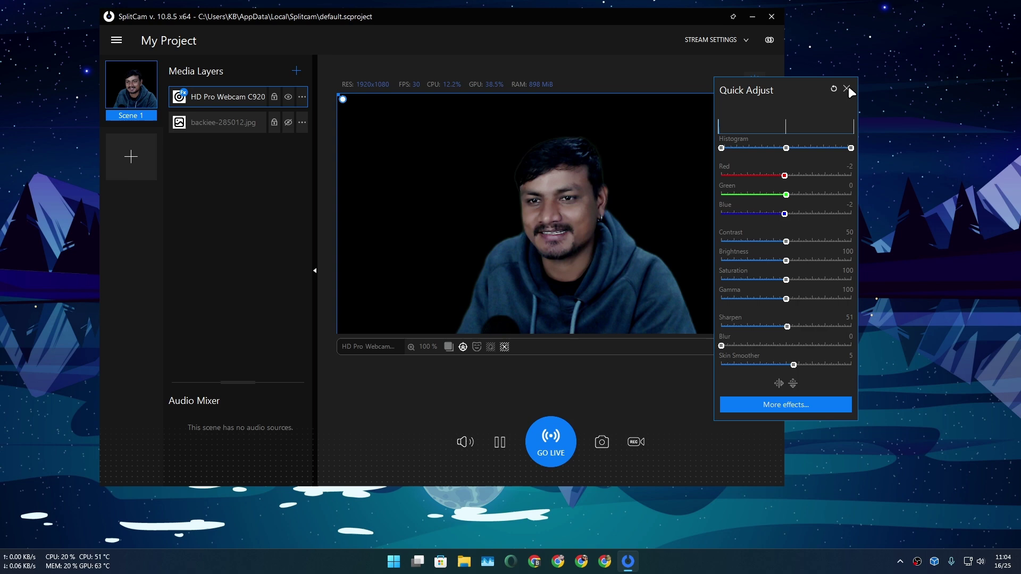
click(846, 88)
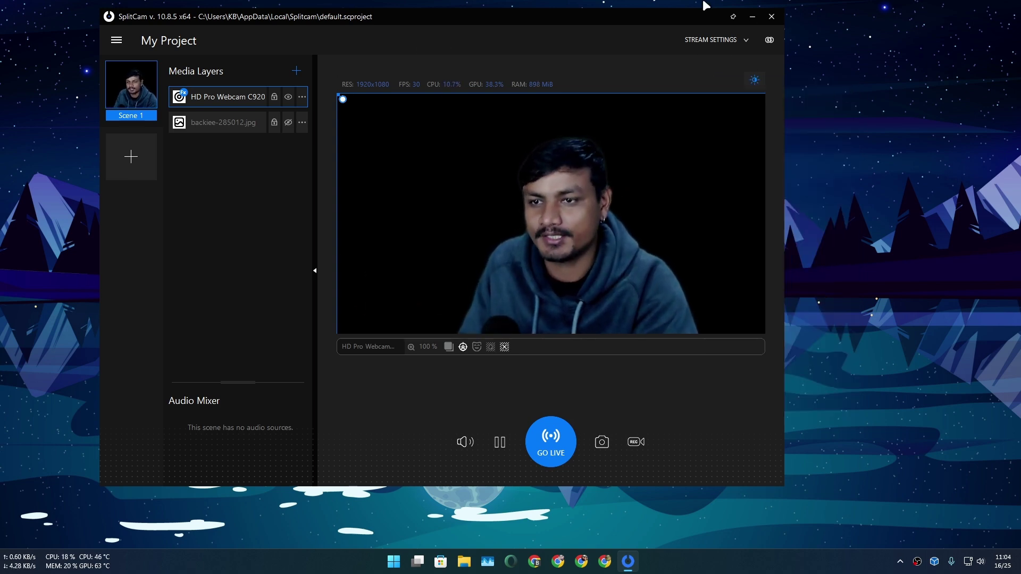
- Add a Video Capture Device source in OBS showing the webcam feed, then maximize OBS
click(750, 16)
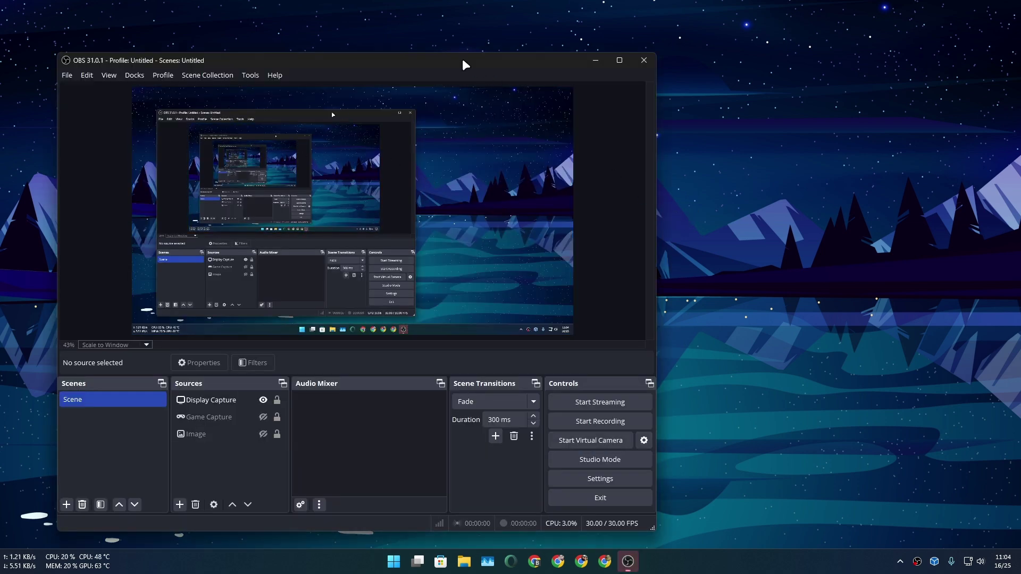
drag(462, 58, 540, 39)
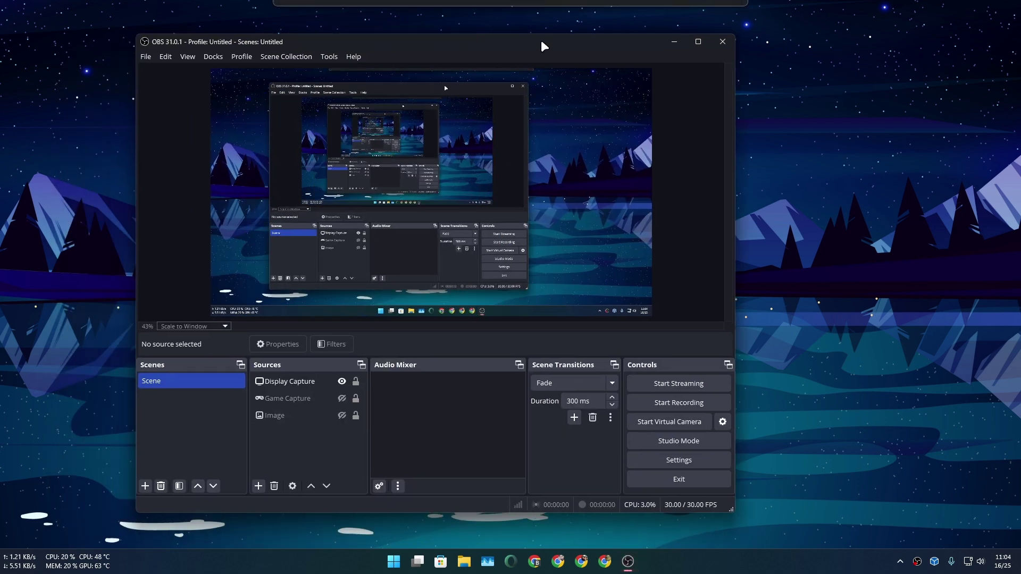
click(263, 485)
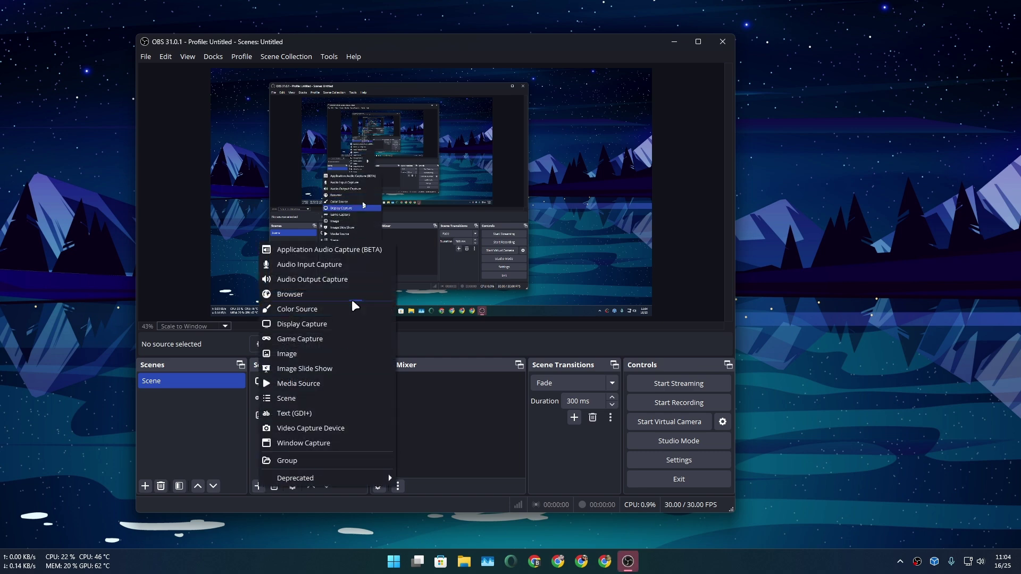
click(326, 427)
click(465, 344)
click(614, 114)
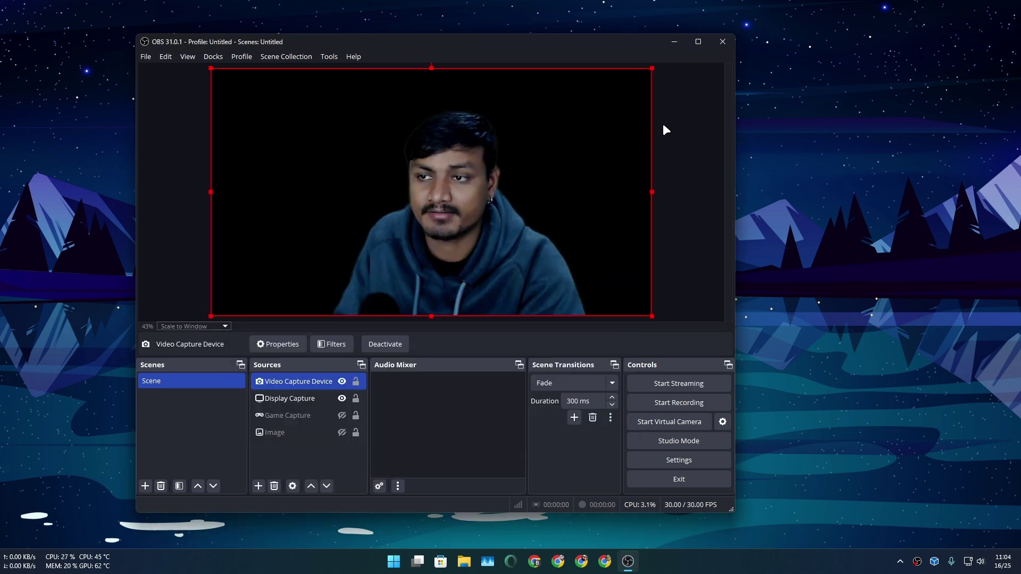
click(698, 41)
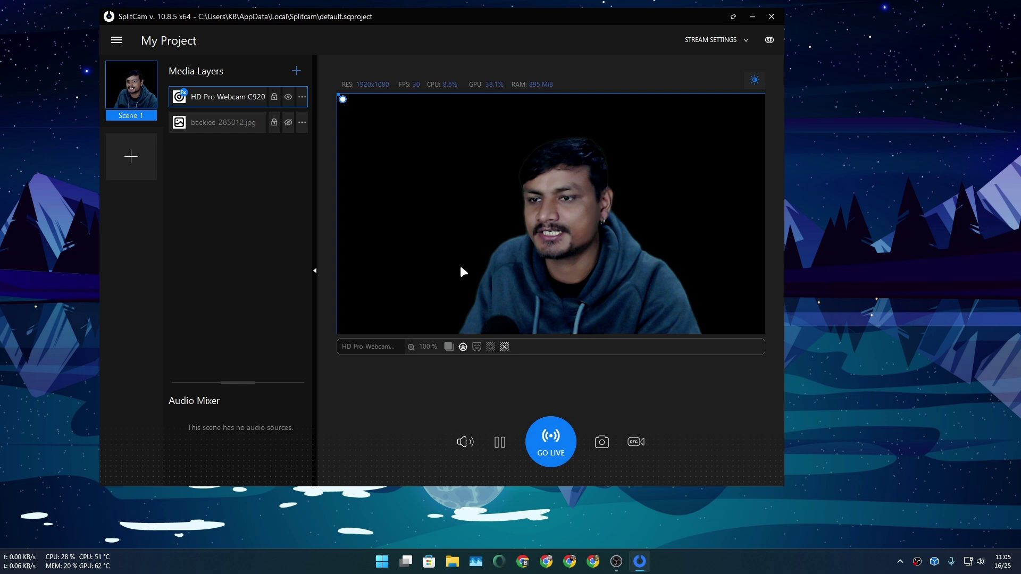
- Switch off the webcam layer's background removal and bring up its options list
click(543, 254)
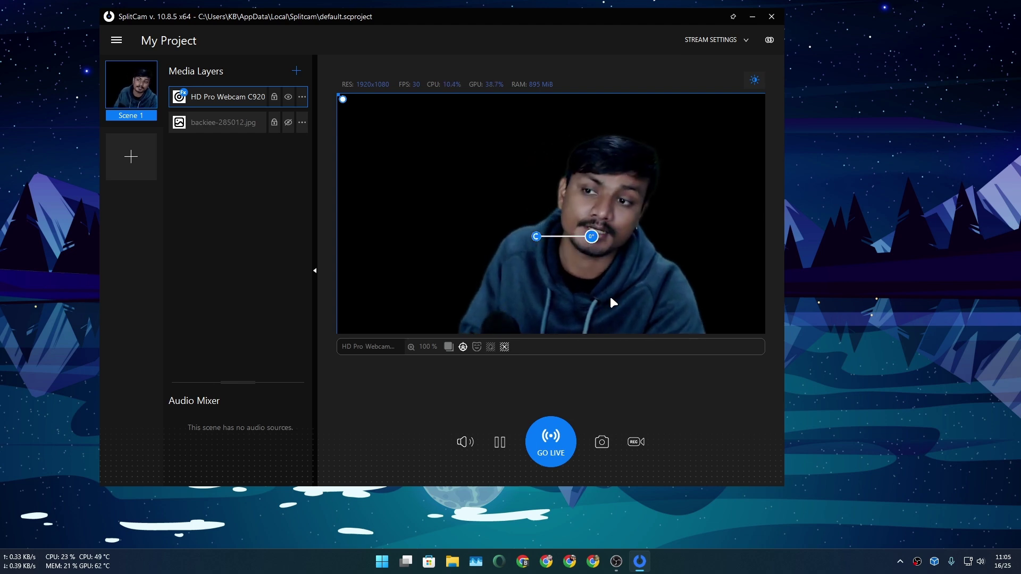
click(506, 347)
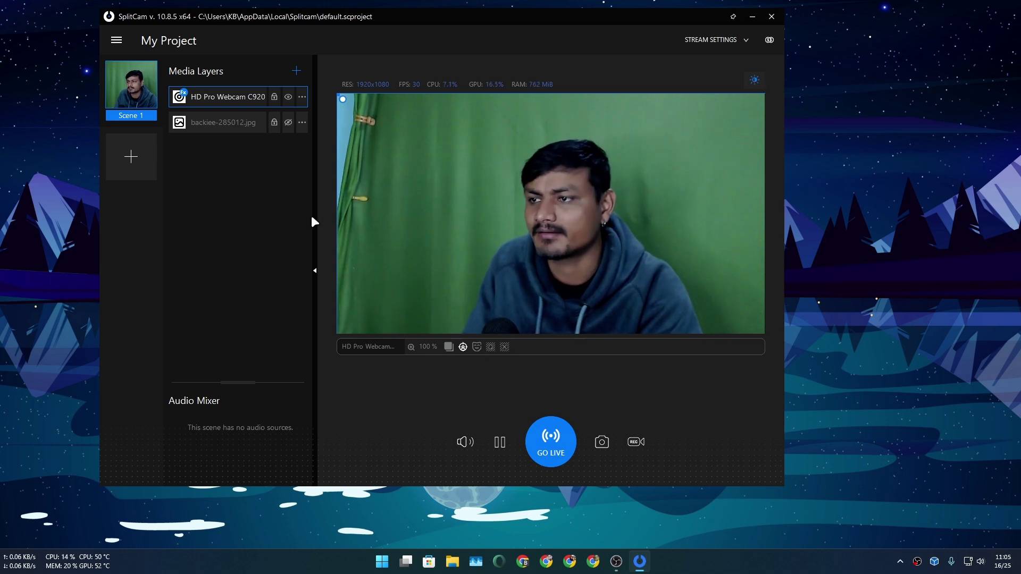
click(302, 97)
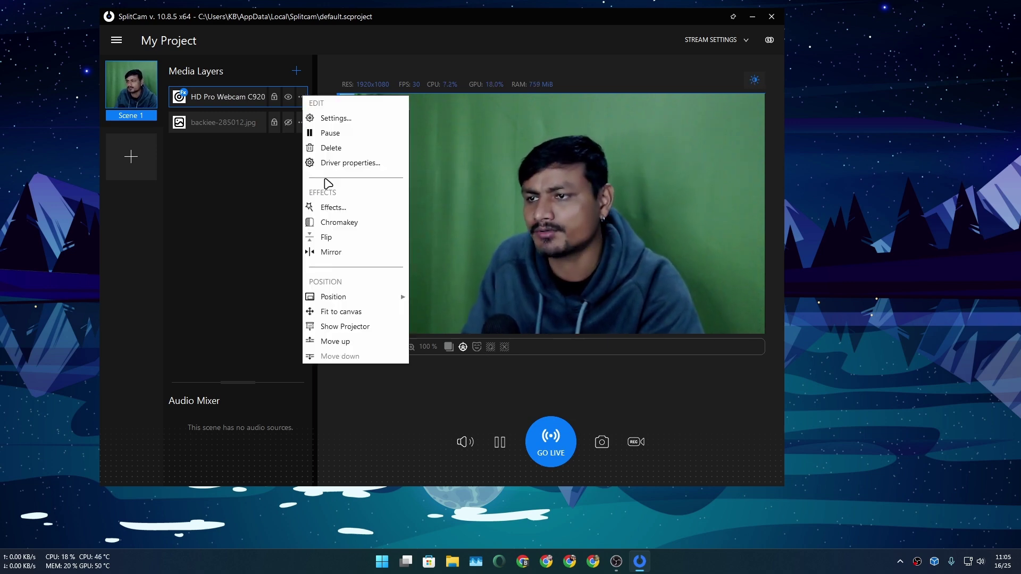
click(286, 100)
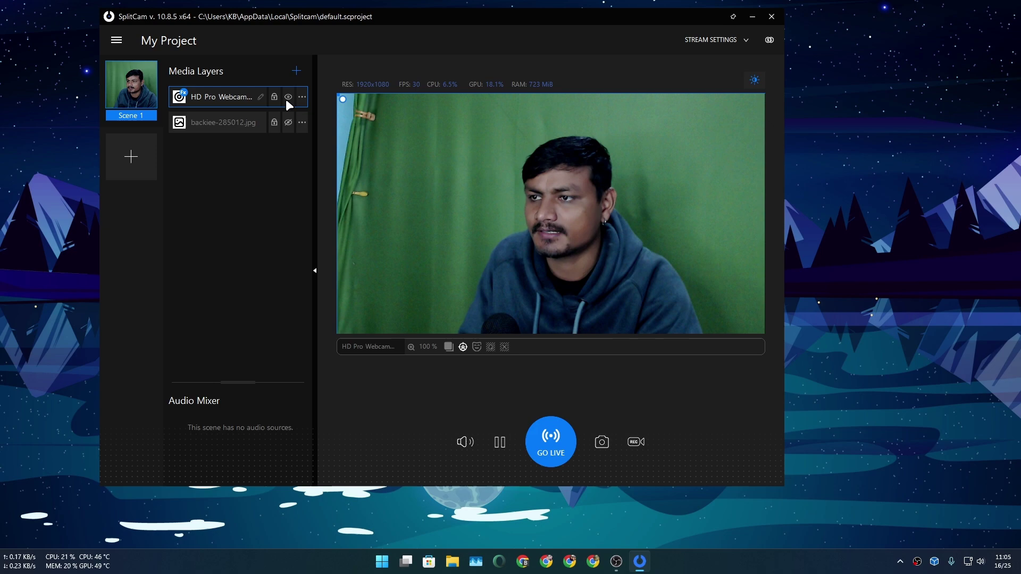
click(303, 97)
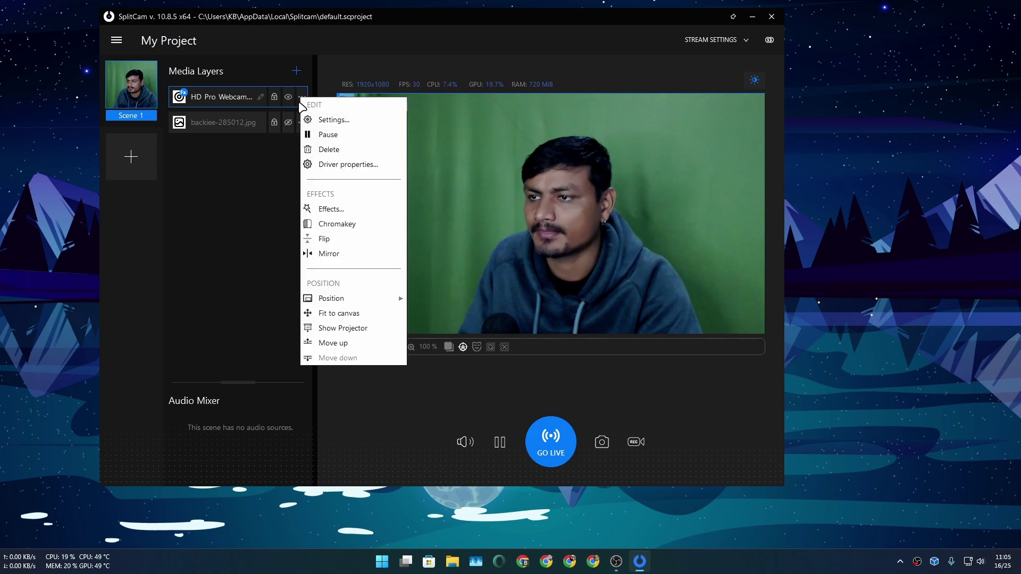
- Browse the webcam's Sharpen & Blur and Artistic layer effects, then close the window
click(352, 207)
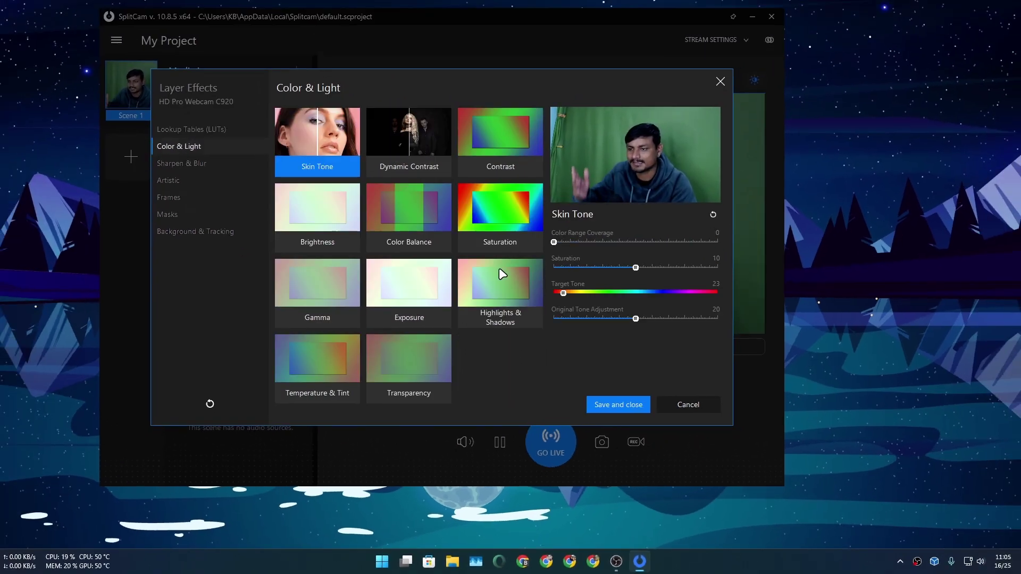
click(193, 164)
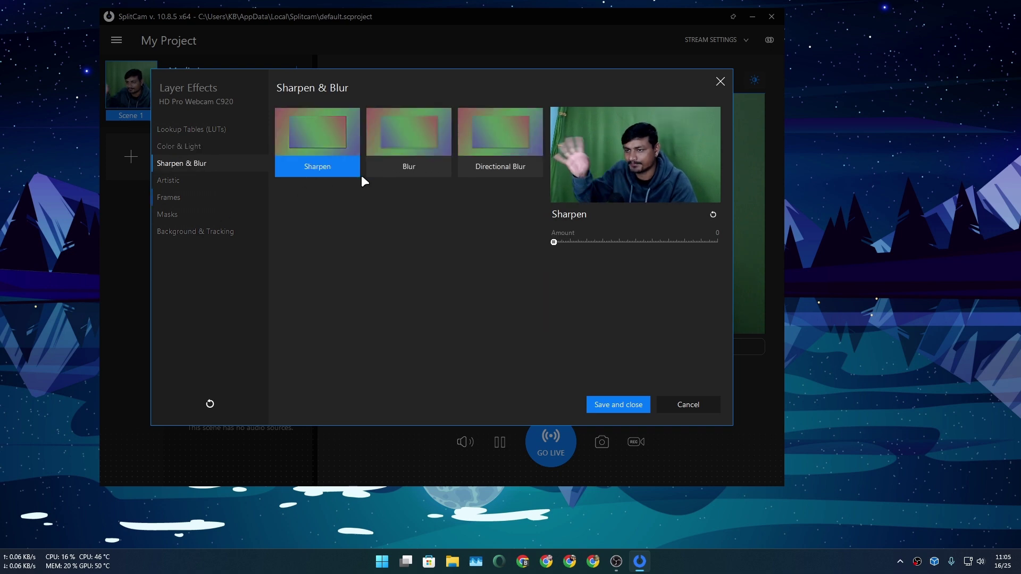
click(181, 181)
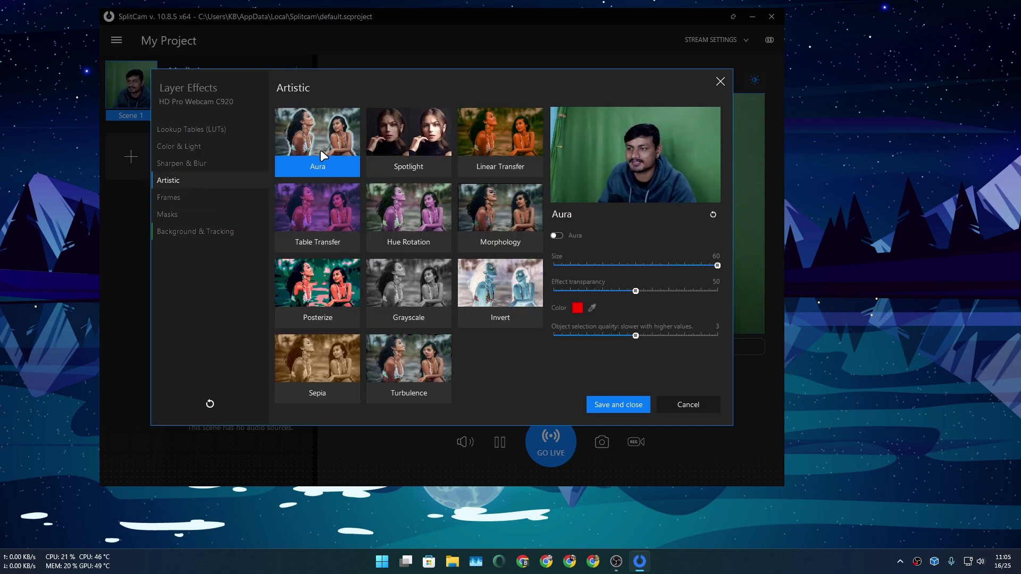
click(721, 80)
- Remove the green background and apply a blue Aura glow with reduced transparency
click(505, 347)
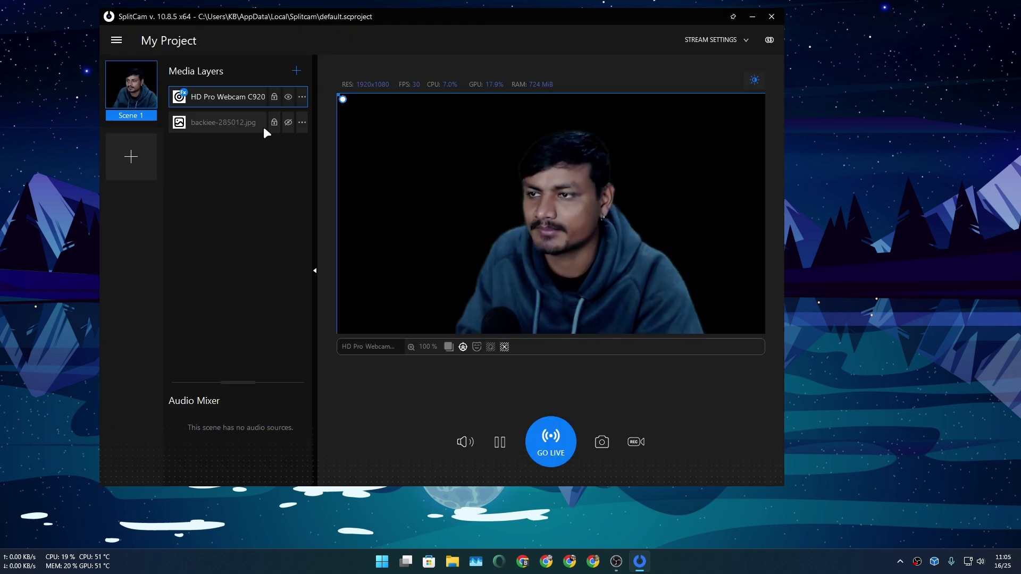
click(306, 94)
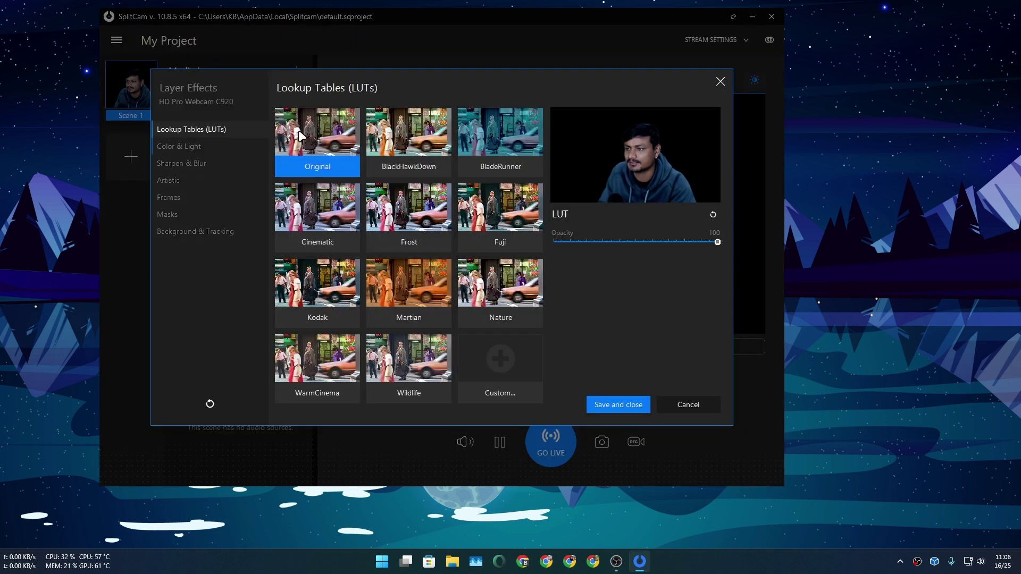
click(176, 180)
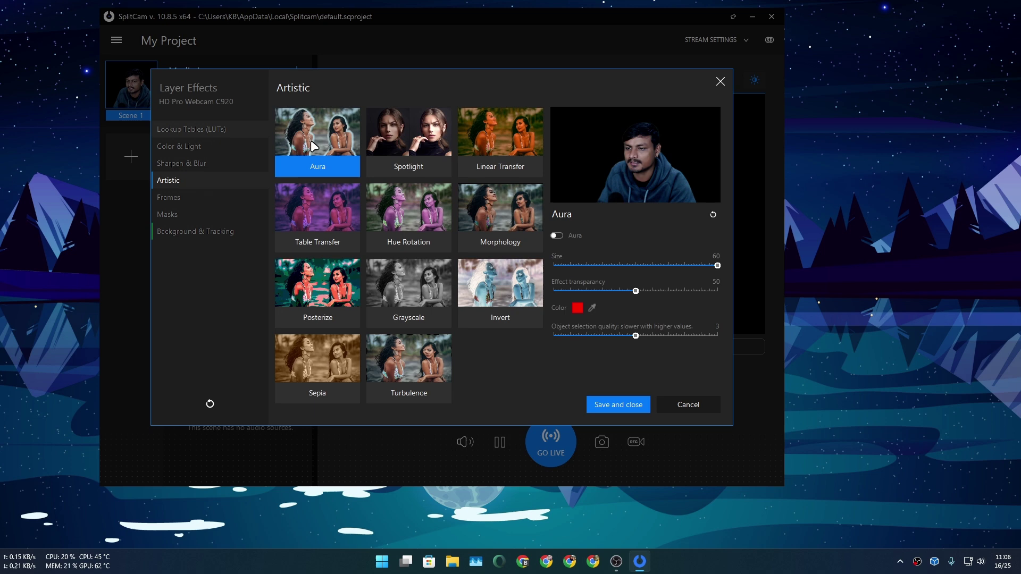
click(555, 234)
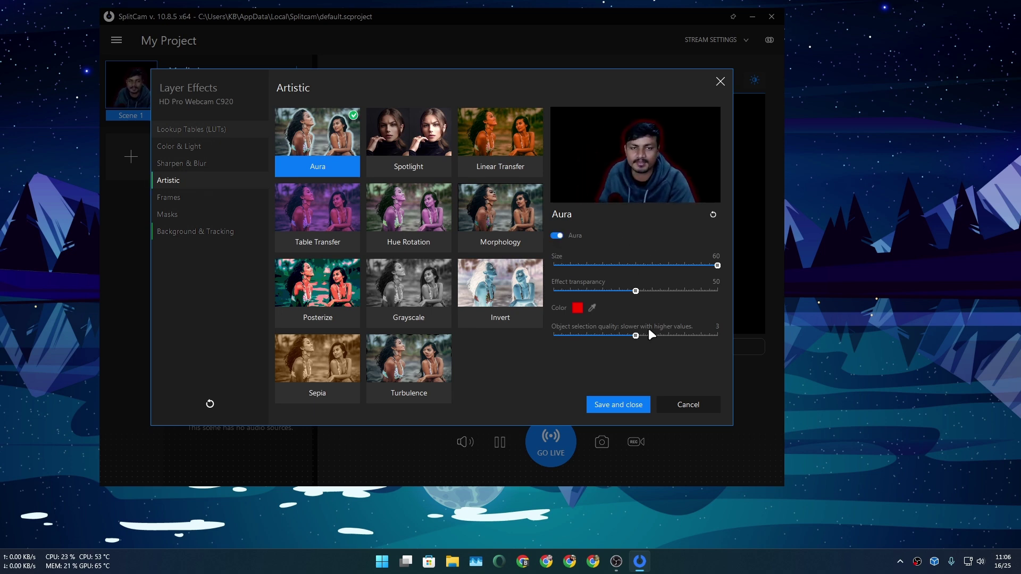
click(573, 309)
click(586, 291)
drag(587, 295, 551, 299)
- Glance at the Spotlight settings and turn the Aura glow back off
click(428, 165)
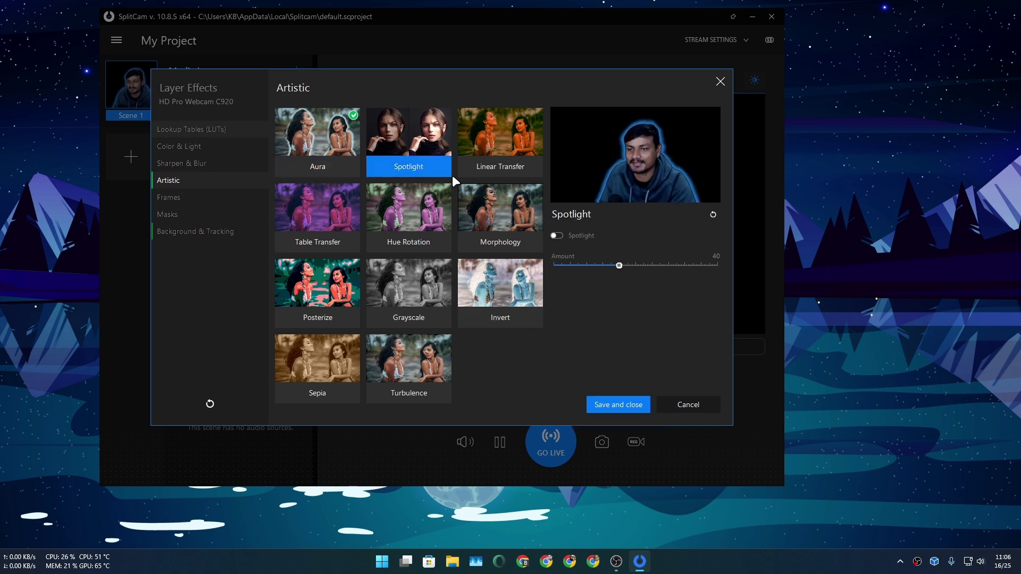
click(337, 147)
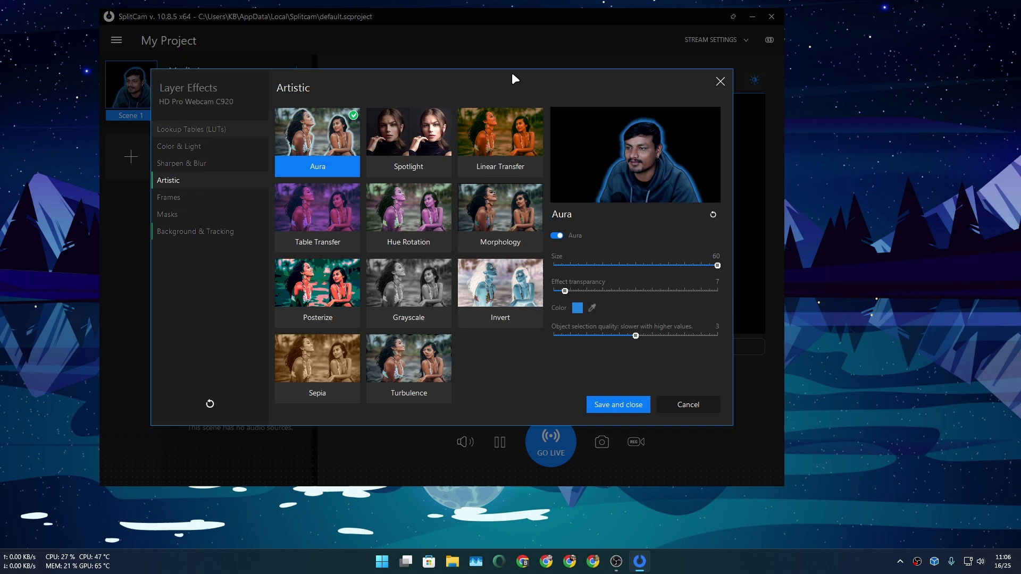
mouse_move(512, 73)
mouse_down()
mouse_move(381, 358)
mouse_move(487, 51)
mouse_up()
click(532, 213)
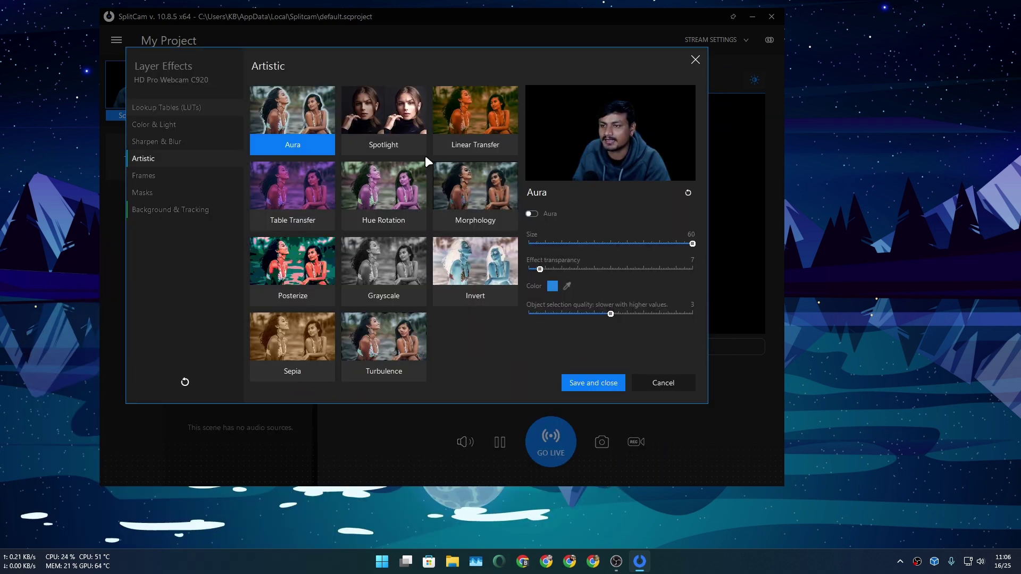
- Try the Spotlight effect, leaving it off, and preview Posterize red steps back at 0
click(393, 112)
click(532, 214)
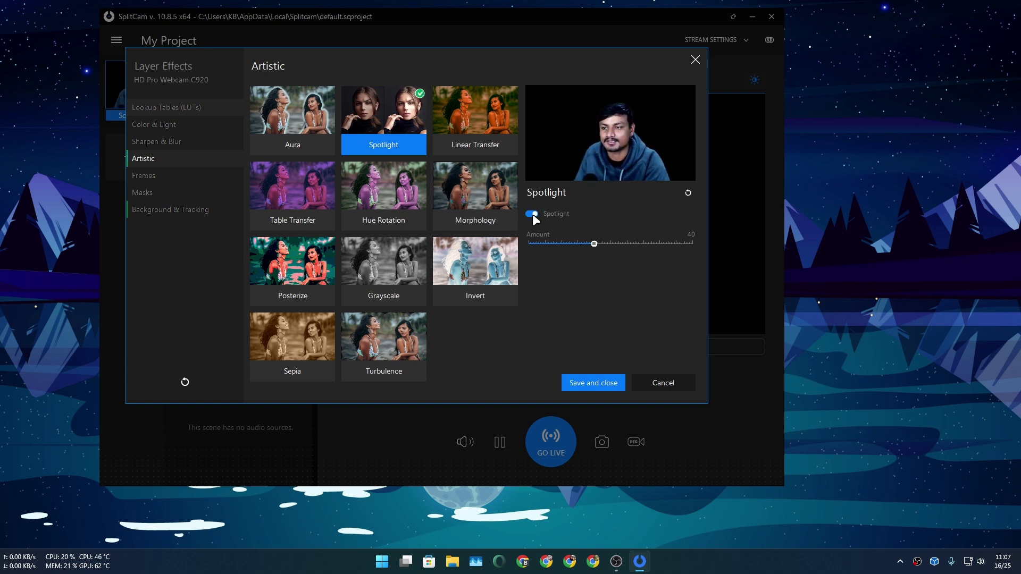
click(532, 214)
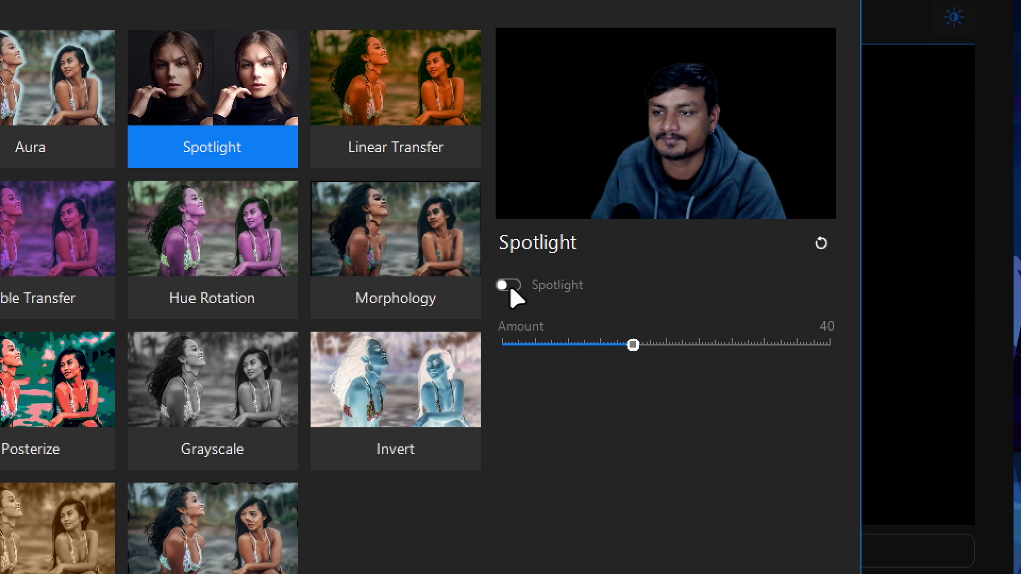
click(509, 285)
click(509, 285)
click(509, 285)
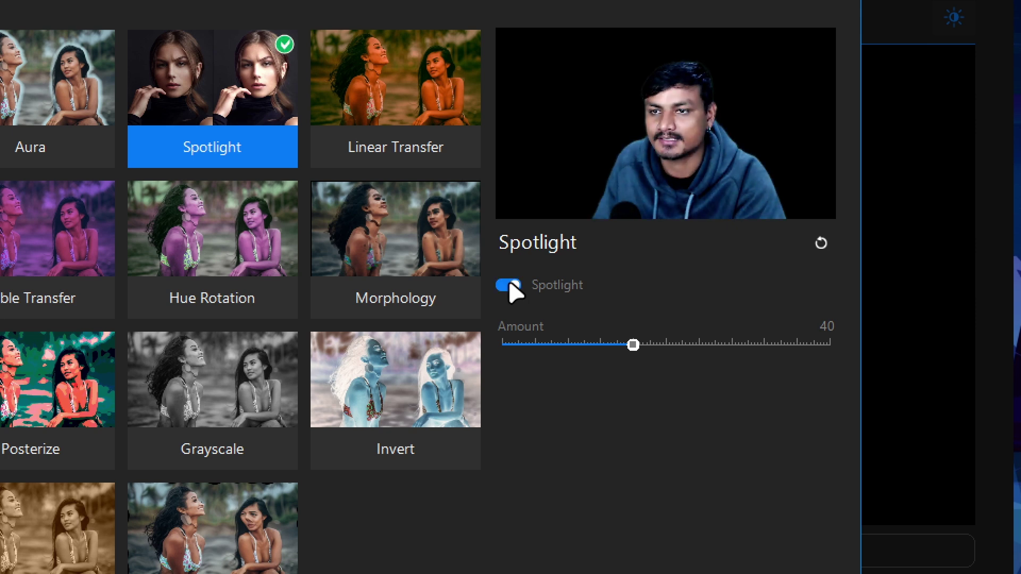
click(509, 285)
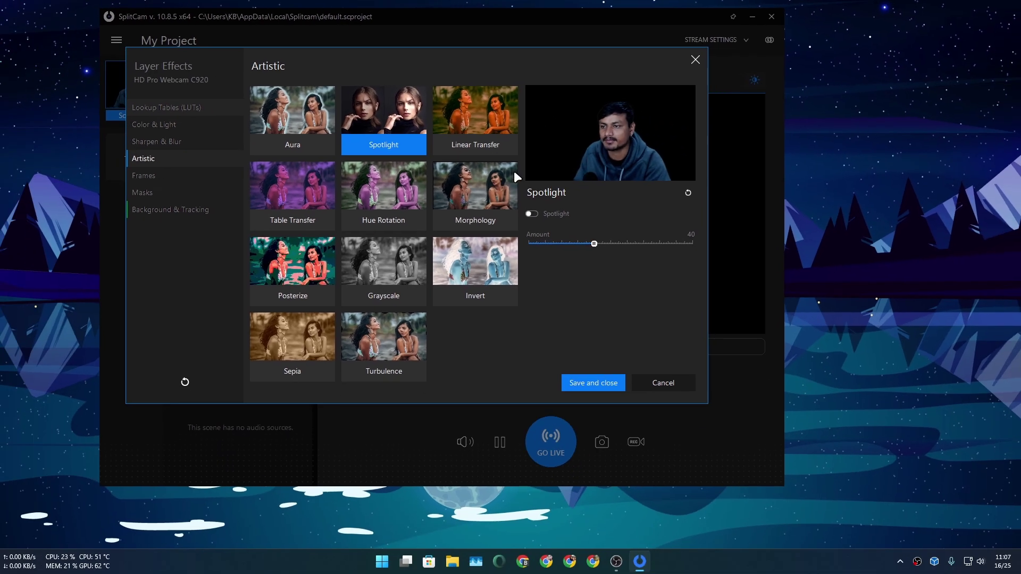
click(277, 276)
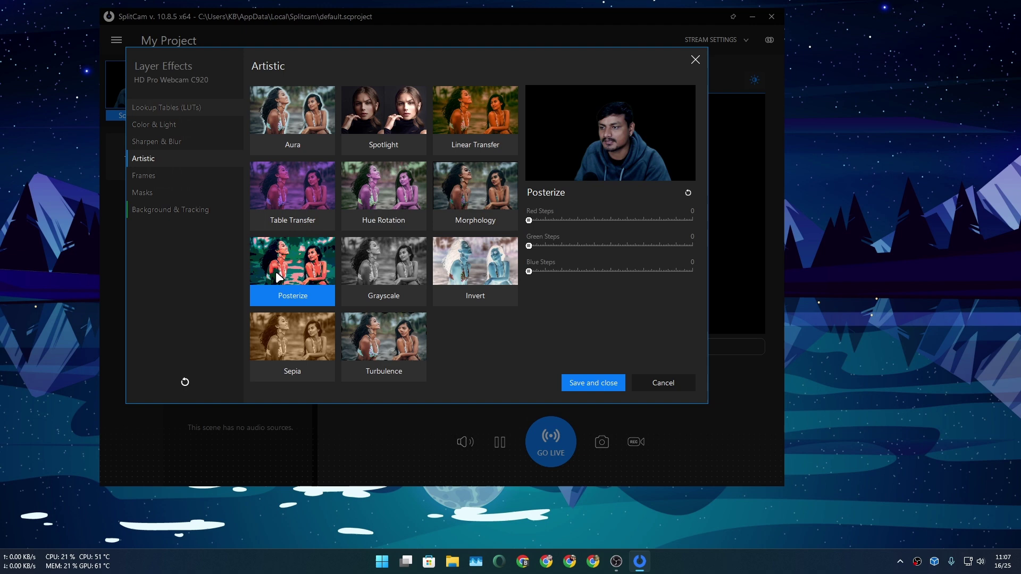
mouse_move(529, 220)
mouse_down()
mouse_move(626, 217)
mouse_move(528, 219)
mouse_up()
- Try the Drapes curtain frame on the webcam, turn it off, and move to Masks
click(146, 179)
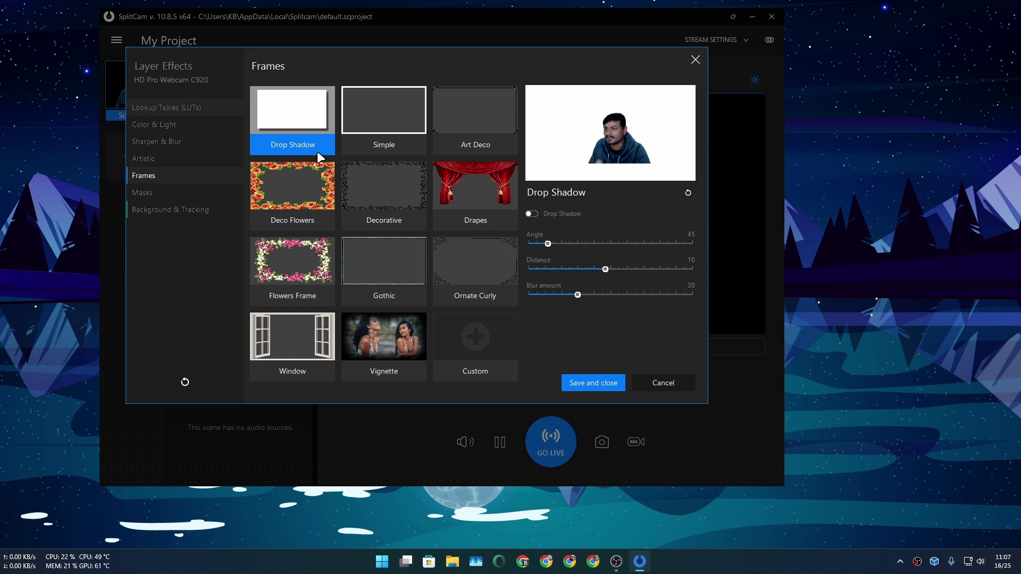
click(476, 189)
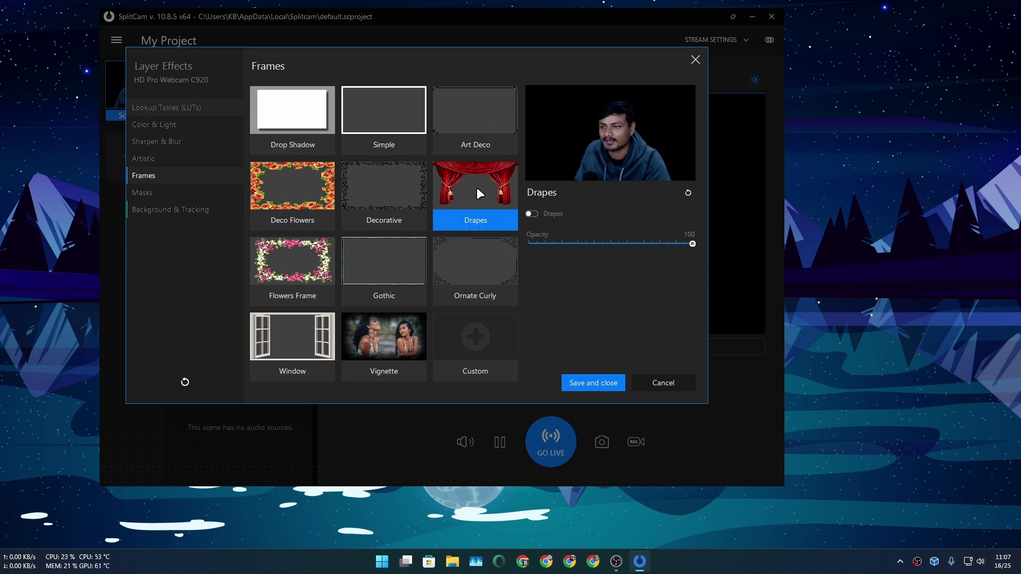
click(538, 214)
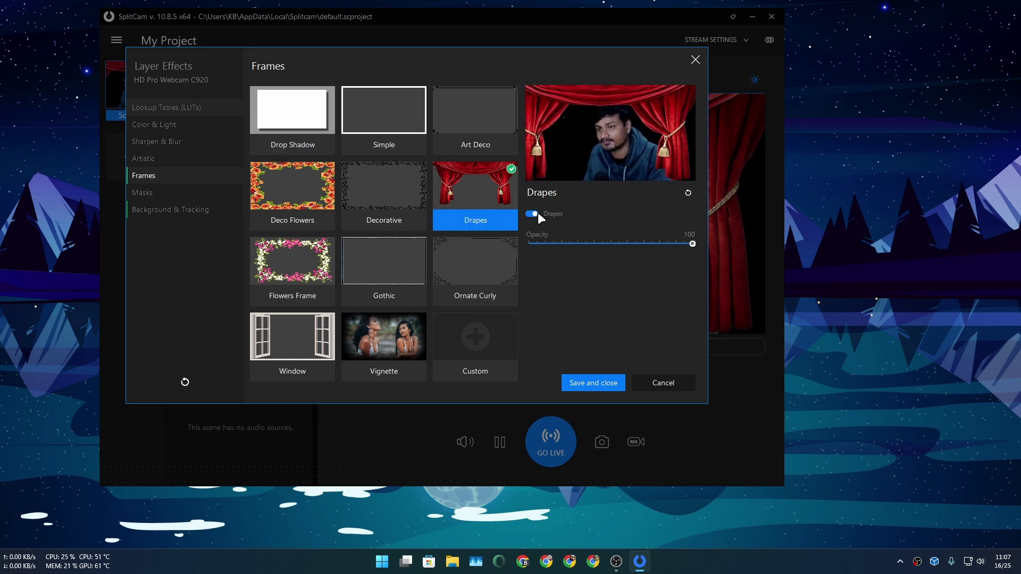
click(532, 214)
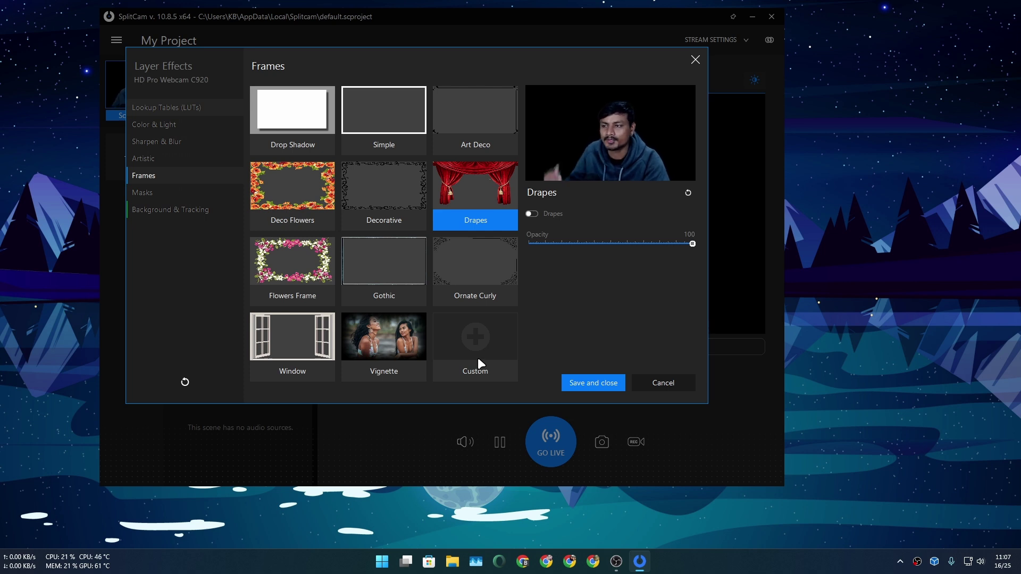
click(142, 193)
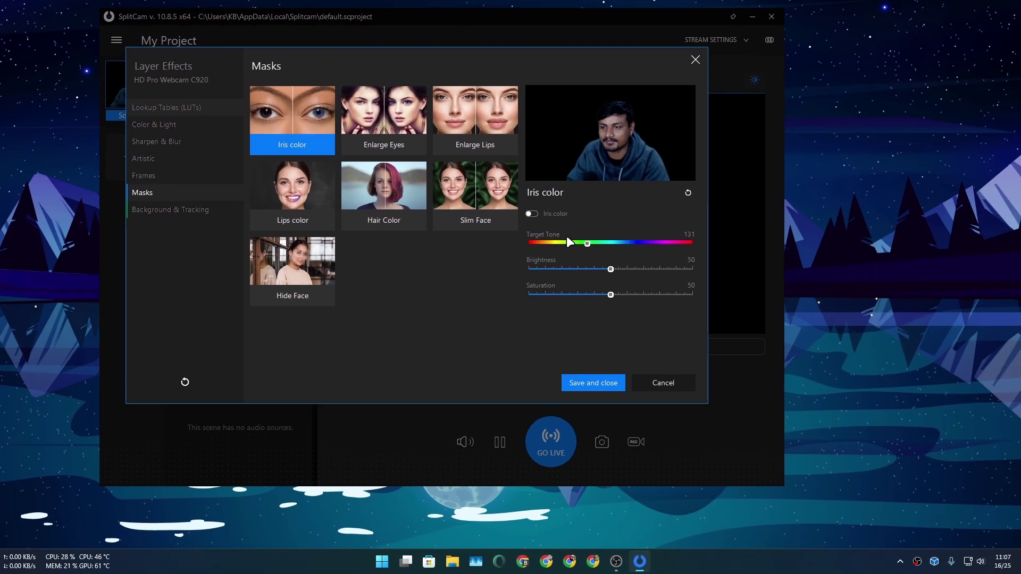
- Enable the Iris color mask with target tone 208, and turn off Enlarge Eyes
click(531, 213)
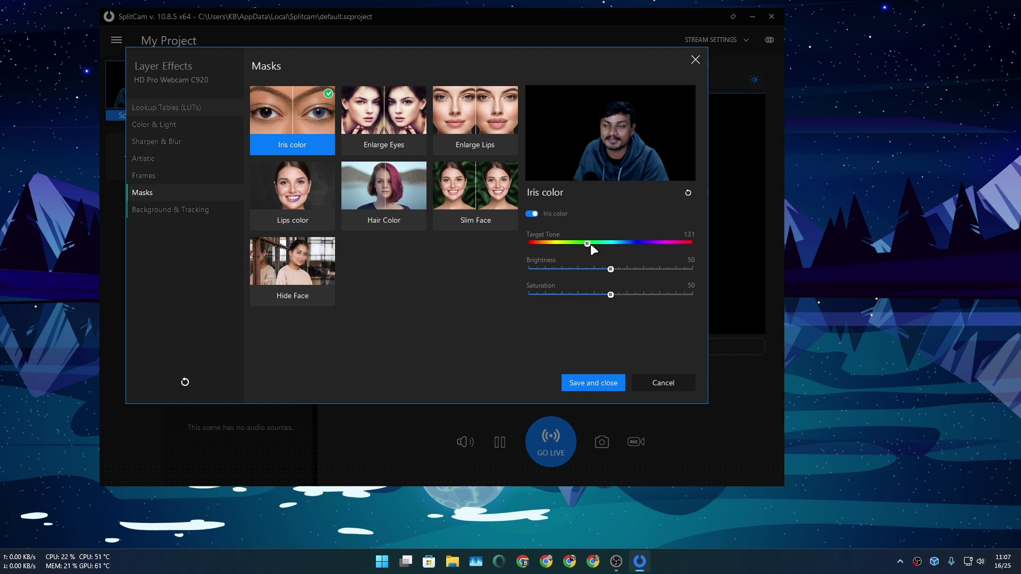
drag(587, 243, 700, 262)
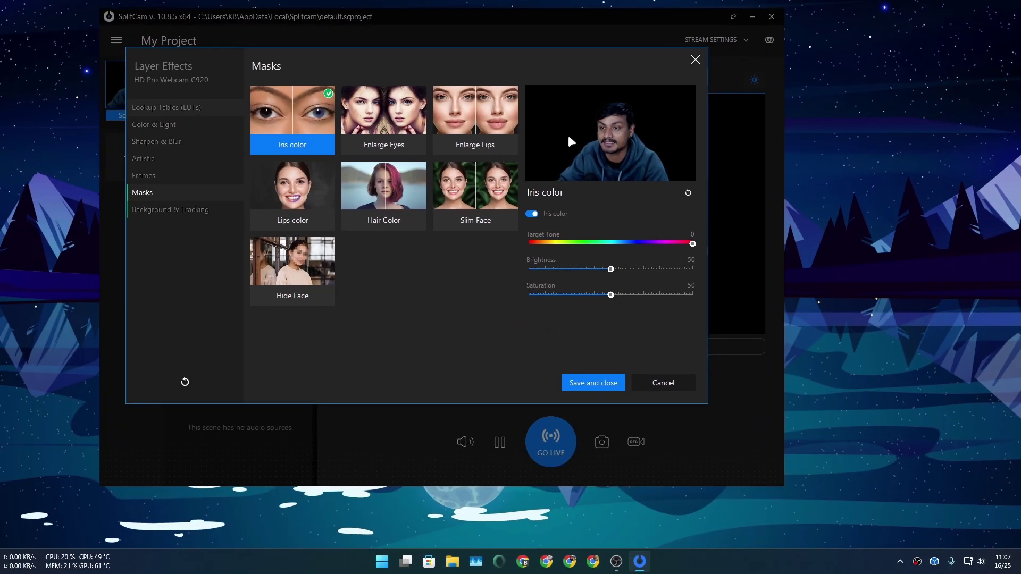
click(385, 123)
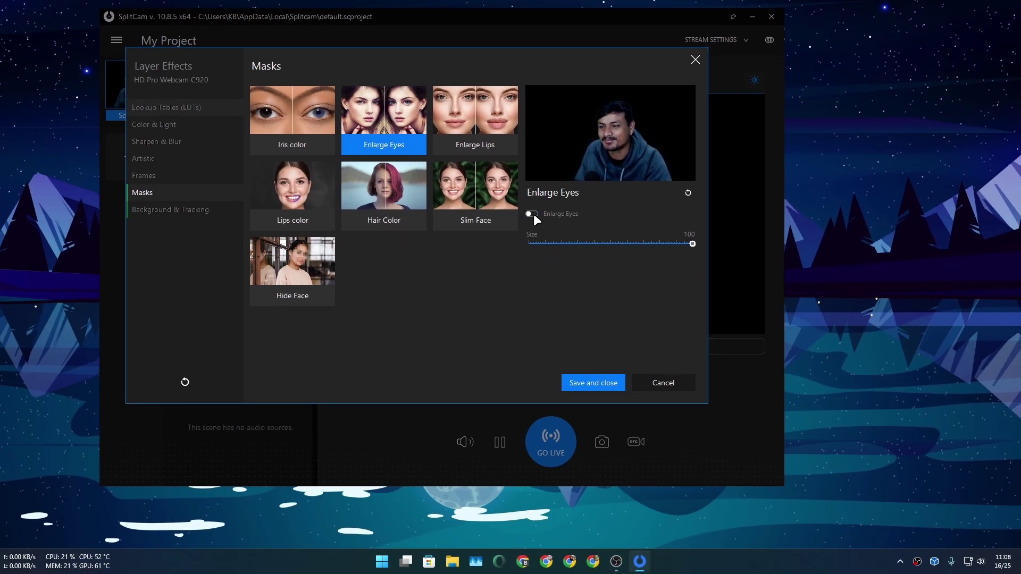
click(533, 213)
- Try Enlarge Lips at size 100, turn it off, and enable the Lips color mask
click(472, 146)
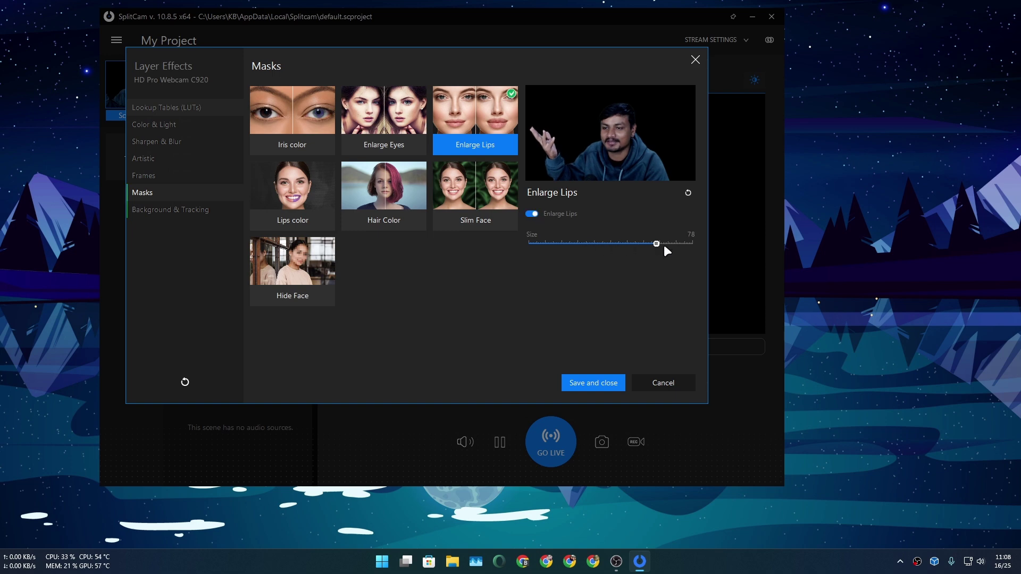
drag(664, 244, 708, 247)
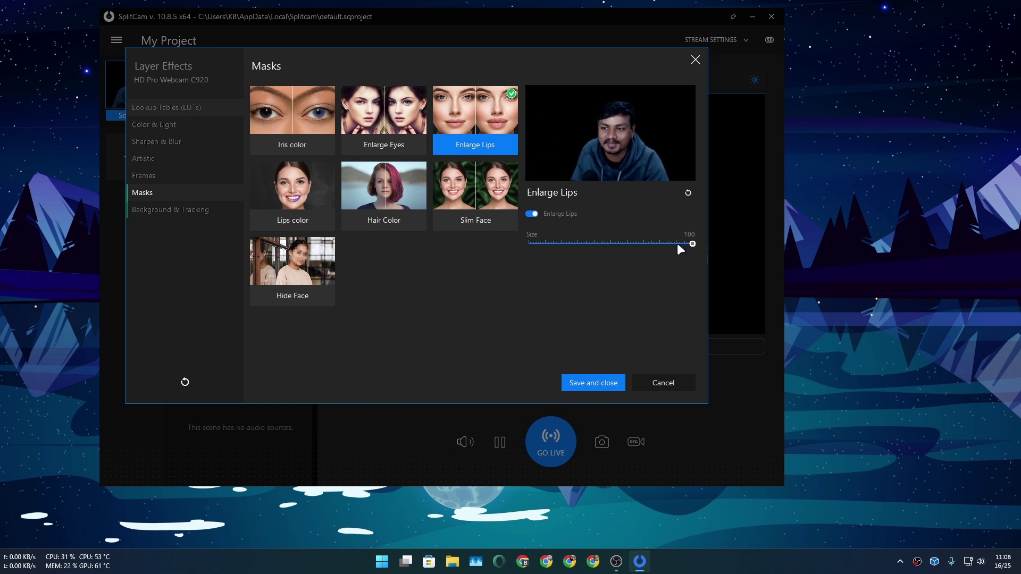
click(532, 214)
click(300, 192)
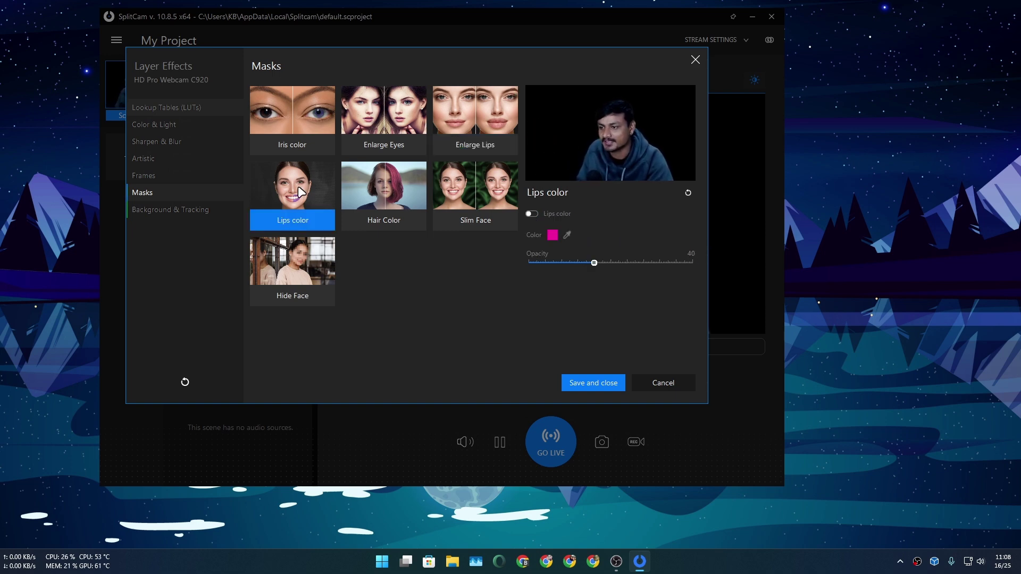
click(530, 213)
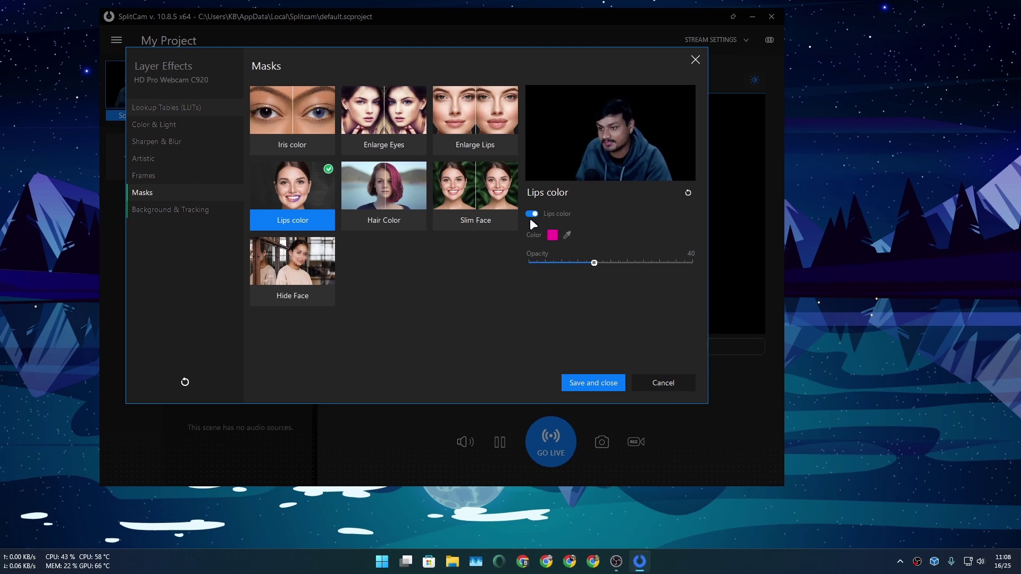
- Try the Hair Color mask and switch it back off
key(Right)
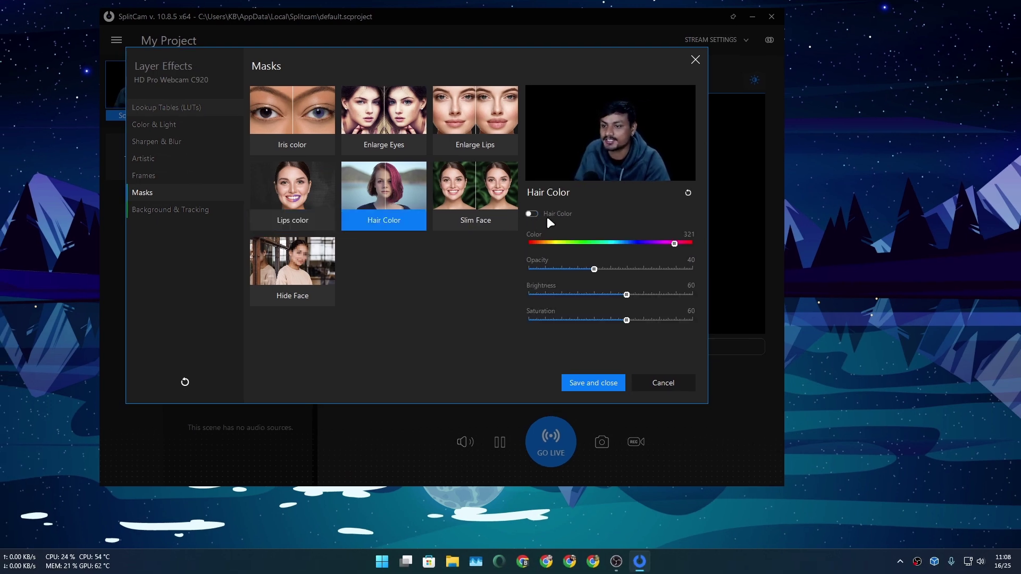
click(468, 197)
click(398, 188)
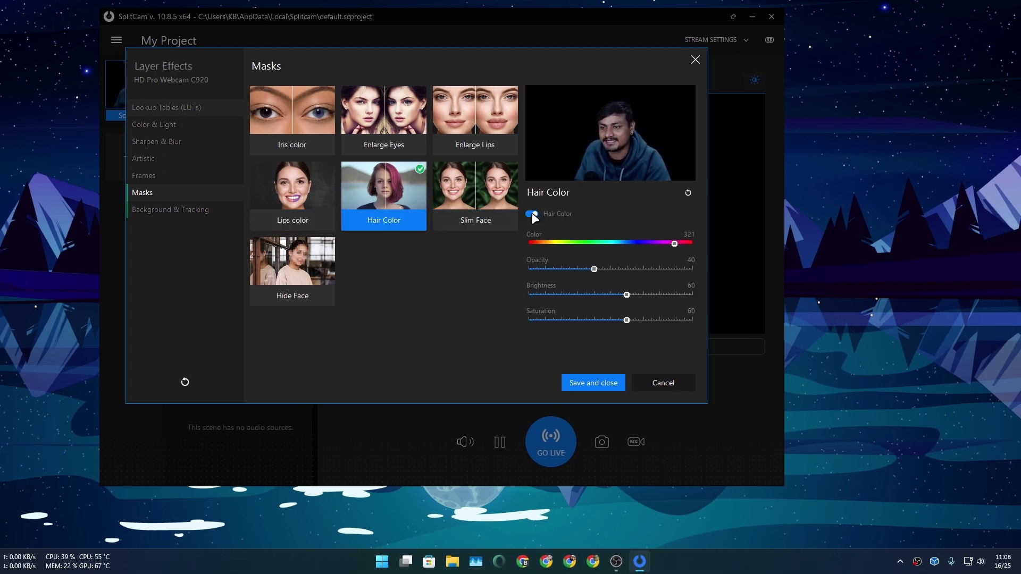
click(531, 213)
- Try Slim Face and Hide Face masks, then view Background & Tracking effects
click(467, 200)
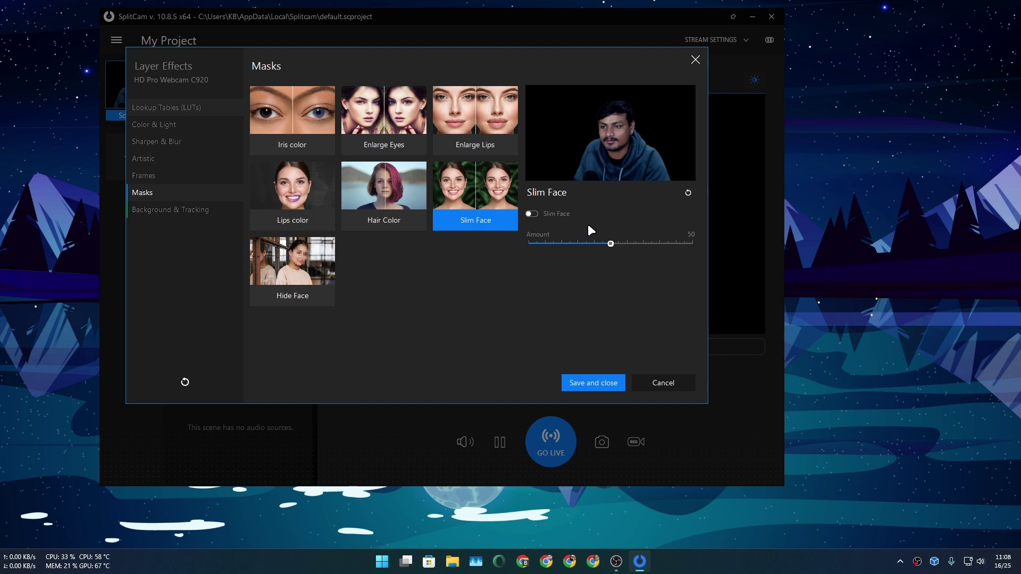
click(531, 213)
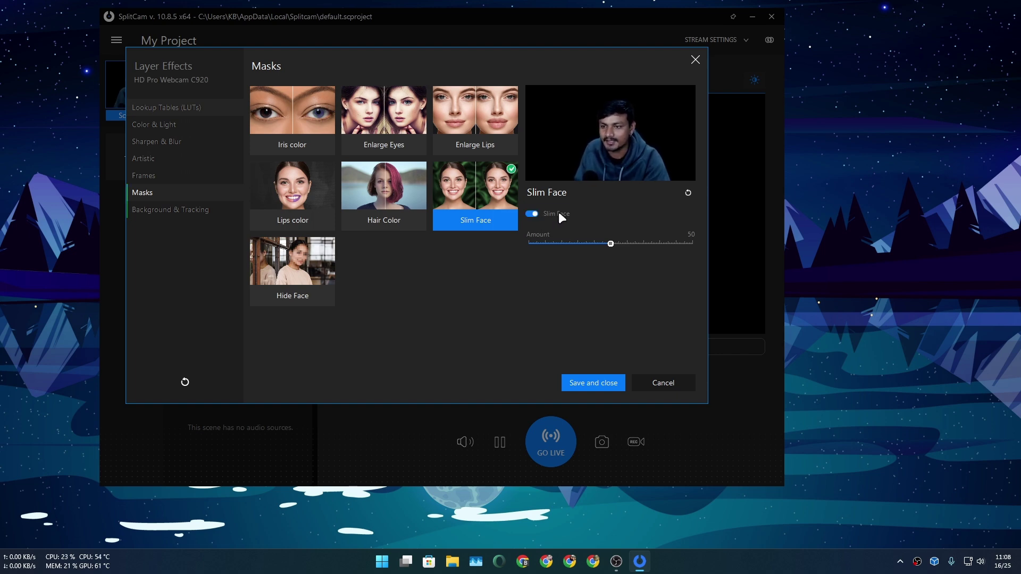
click(532, 212)
click(300, 268)
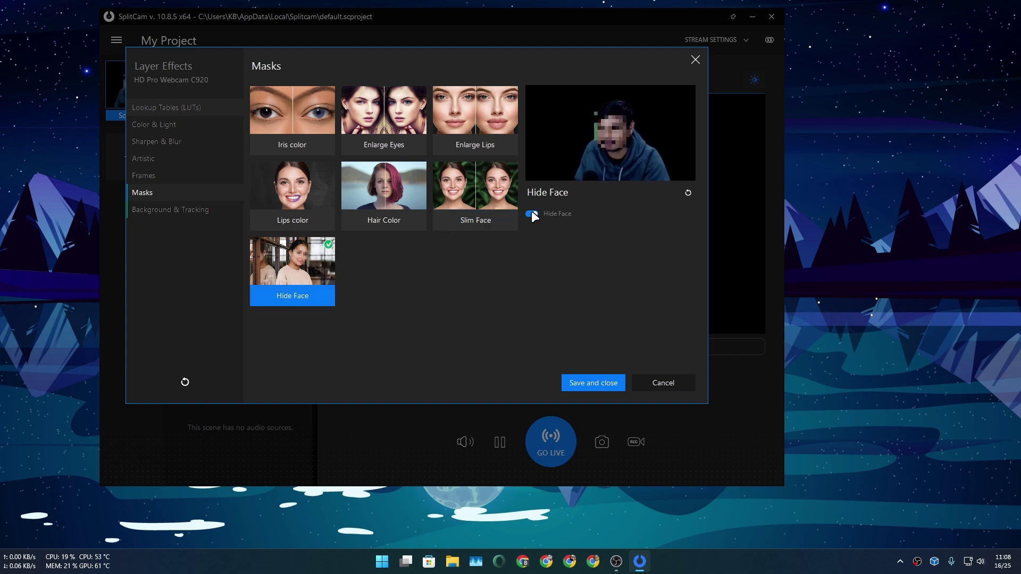
click(170, 210)
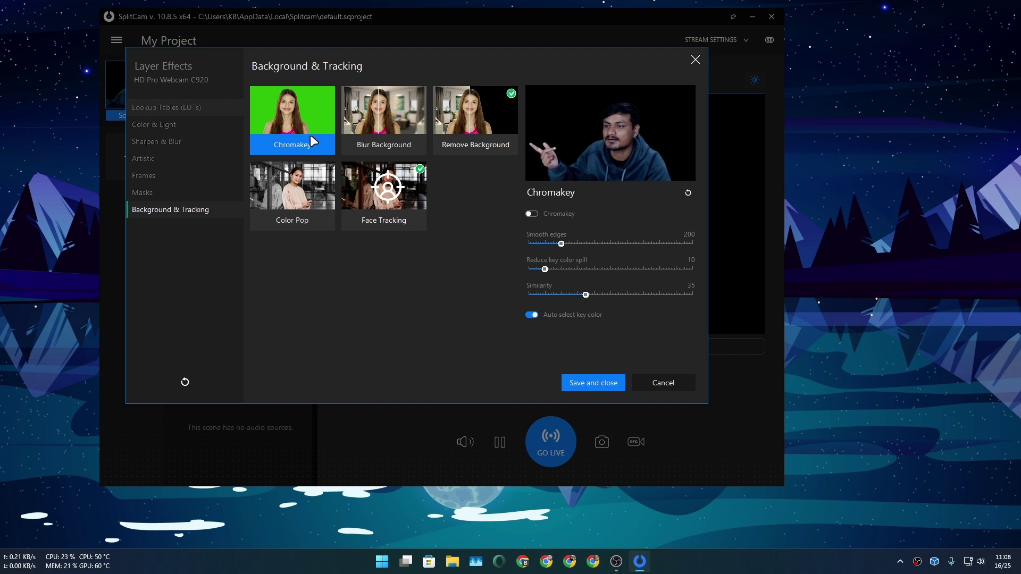
- Check the Blur Background, Color Pop and Face Tracking tiles, then enable Remove Background and save
click(394, 127)
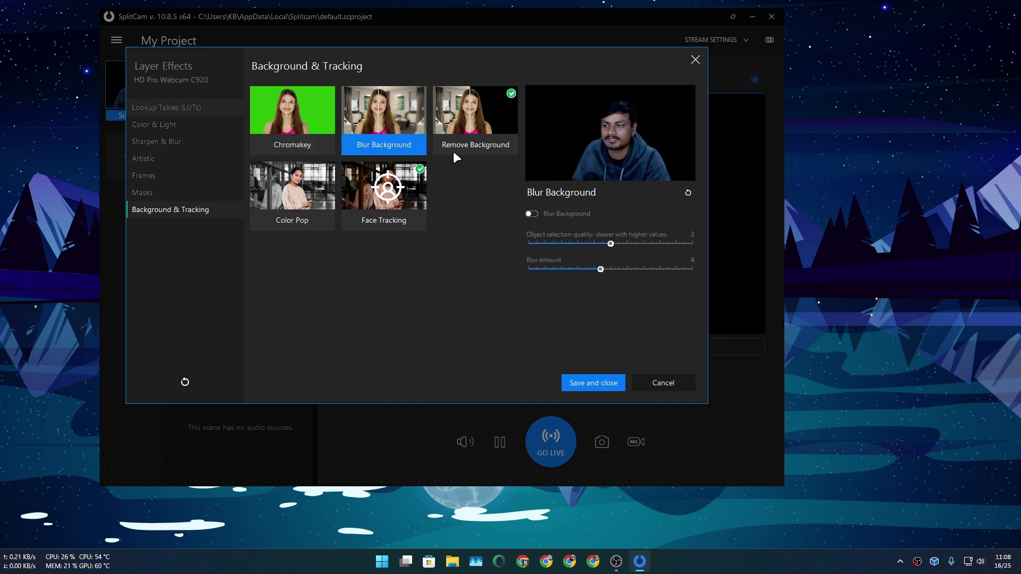
click(481, 125)
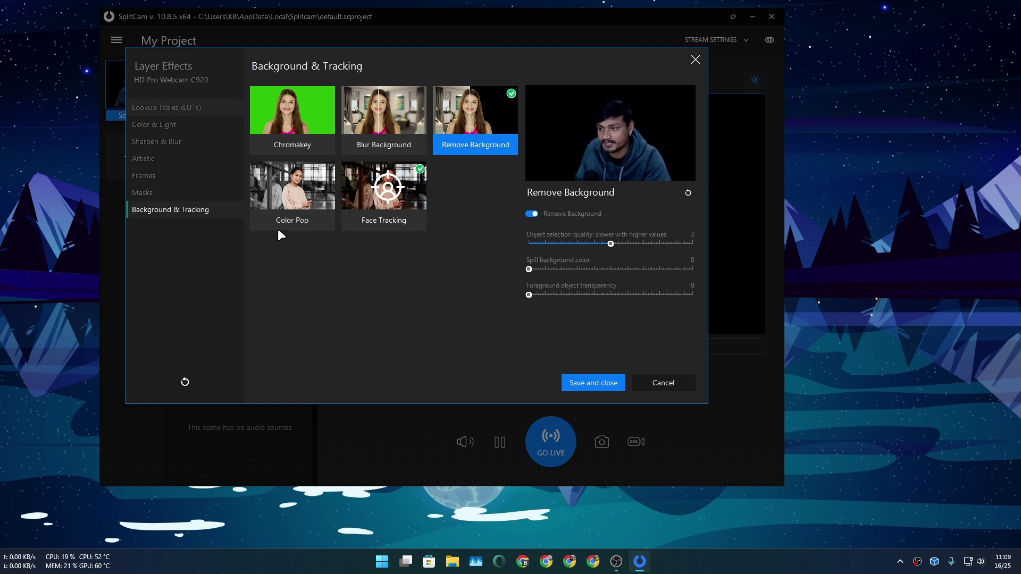
click(291, 213)
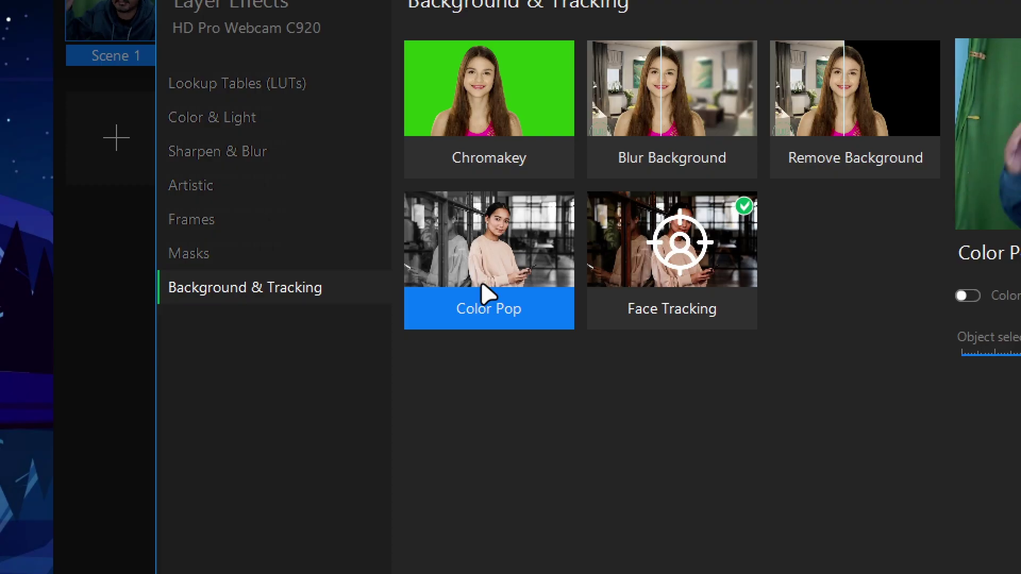
click(691, 295)
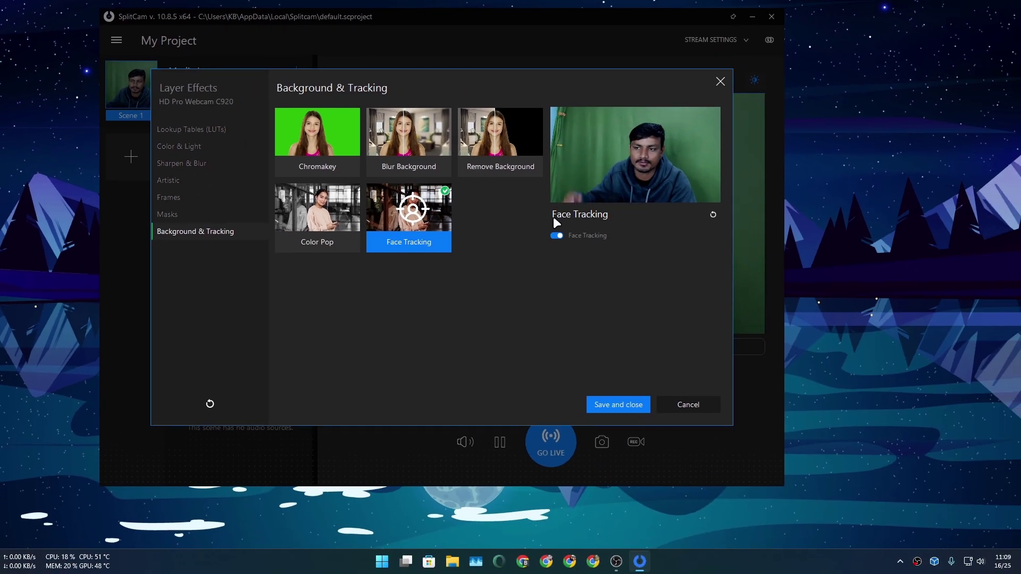
click(531, 174)
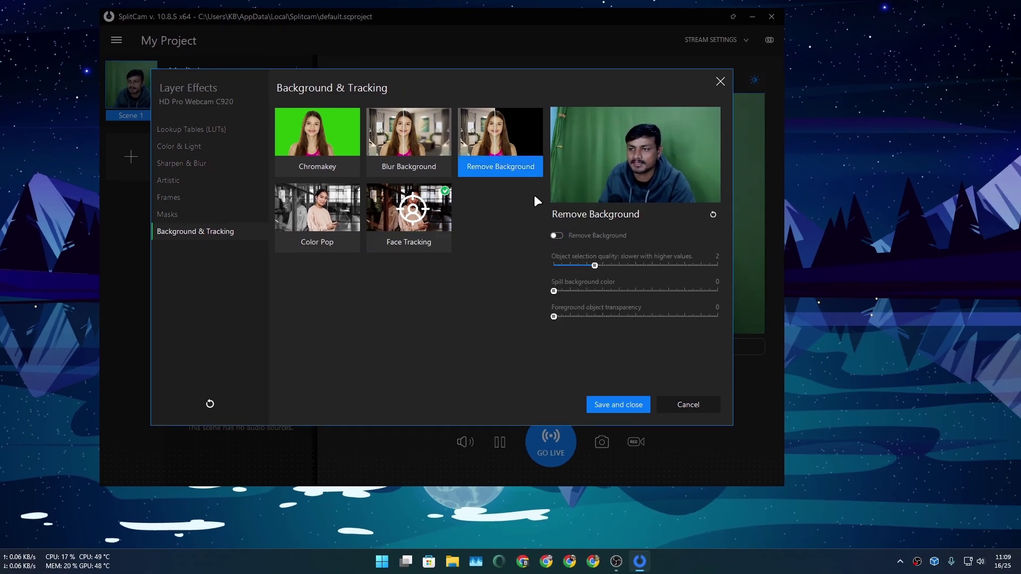
click(555, 236)
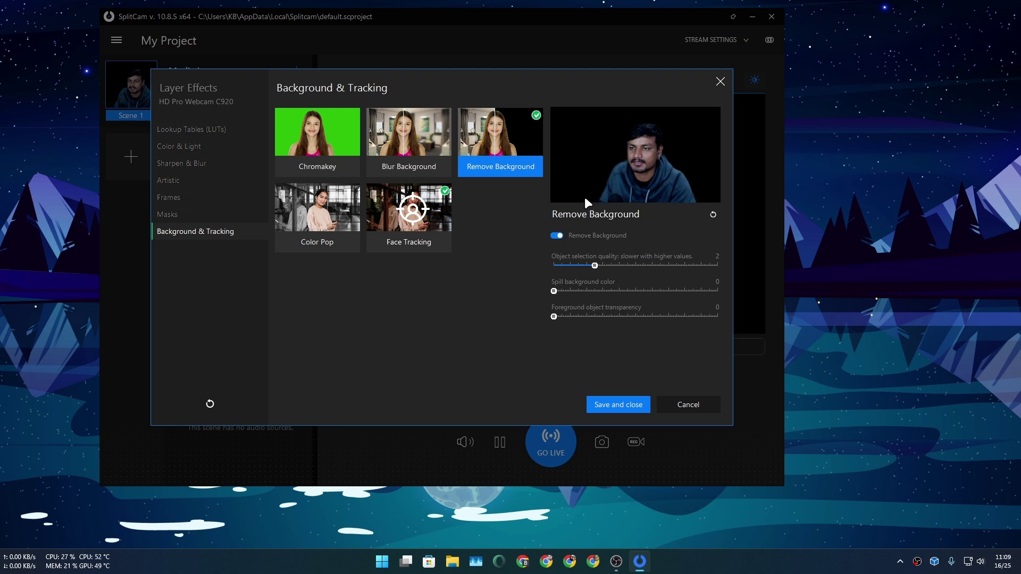
click(634, 404)
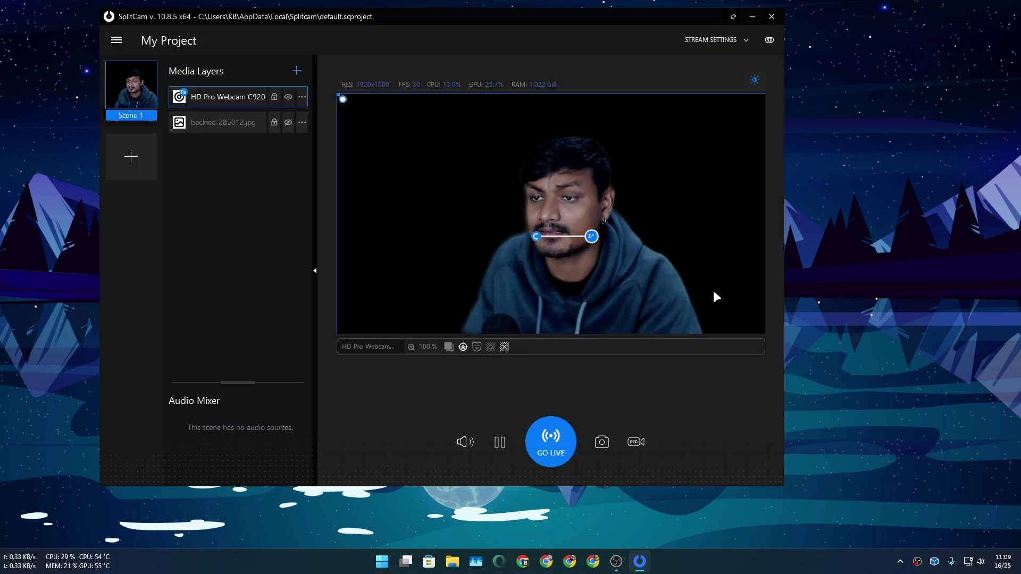
- Open SplitCam Settings from the main menu, leaving the canvas size unchanged
click(119, 42)
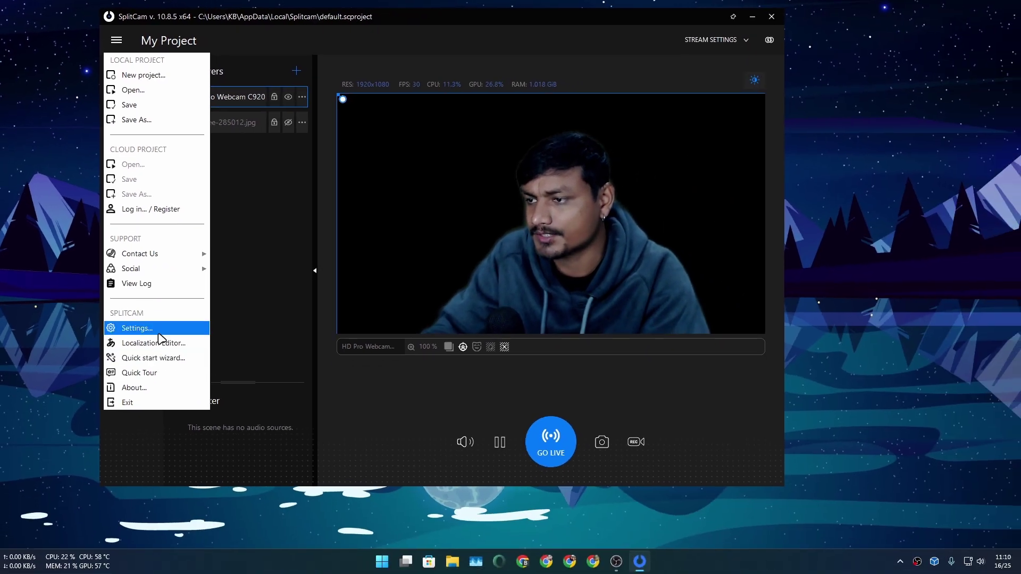
click(158, 334)
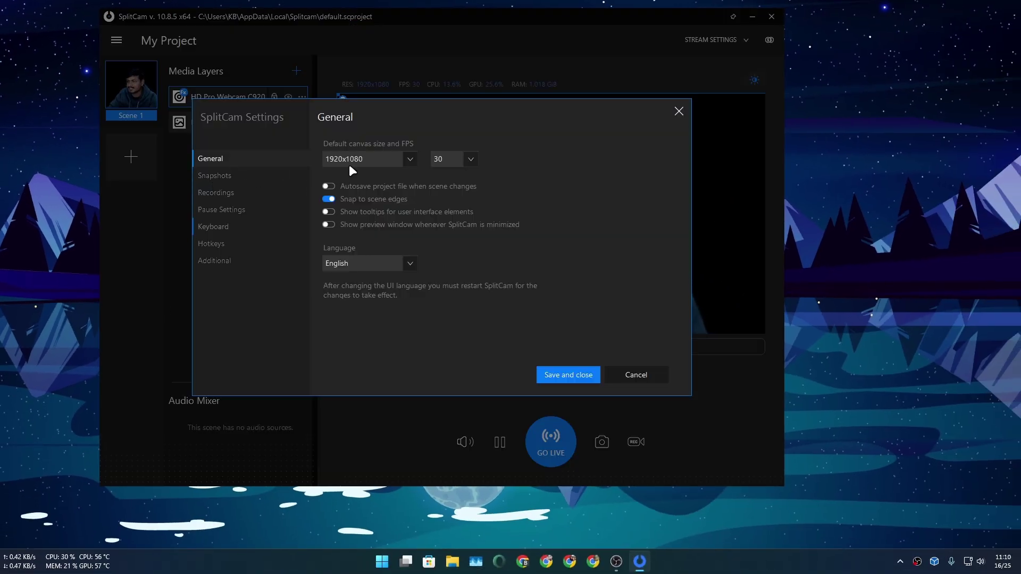
click(409, 157)
click(408, 155)
- Browse the Snapshots, Recordings, Keyboard, Hotkeys and Additional pages, where the device is C920V Webcam
click(218, 179)
click(215, 192)
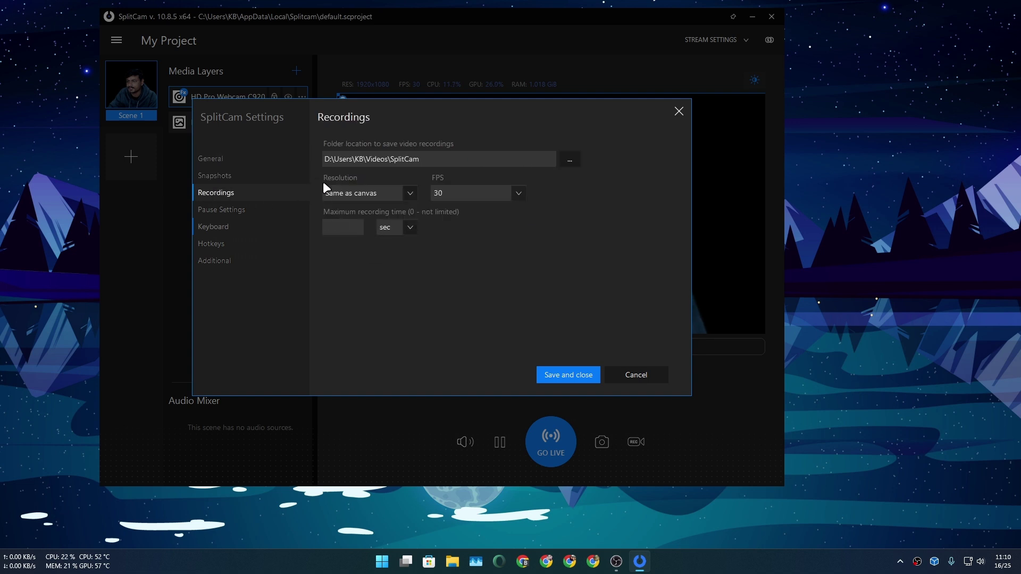
click(219, 178)
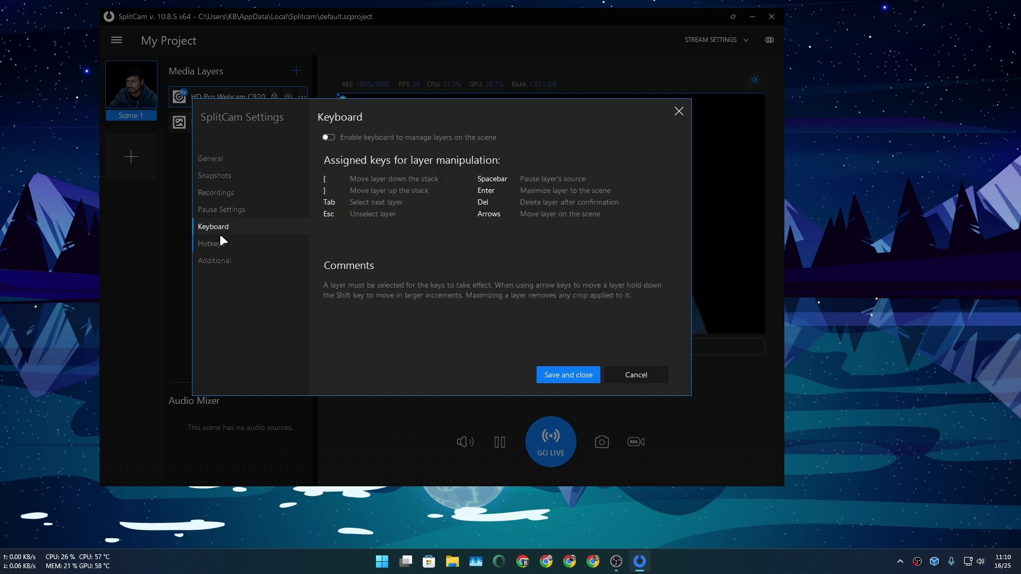
click(225, 243)
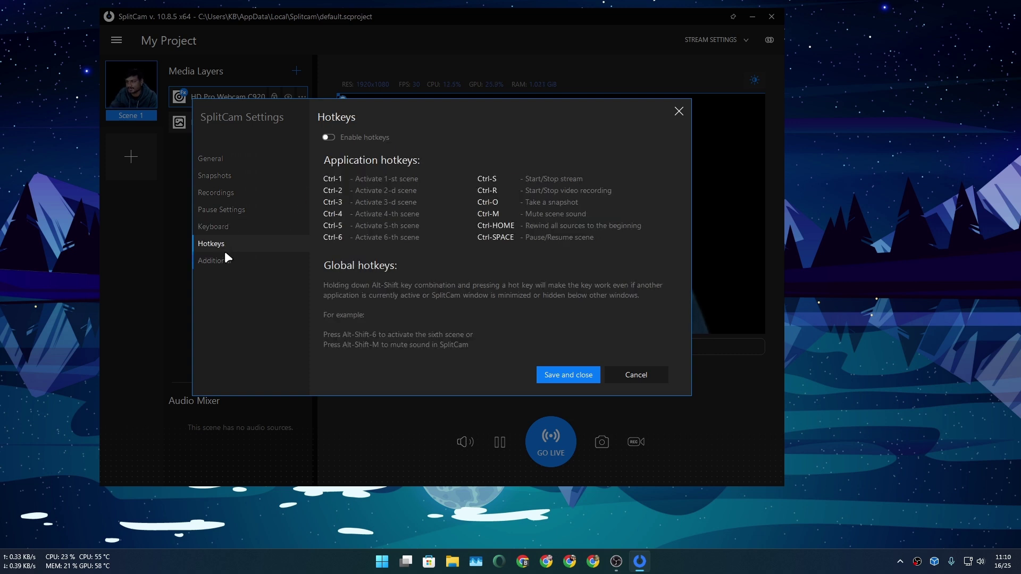
click(223, 260)
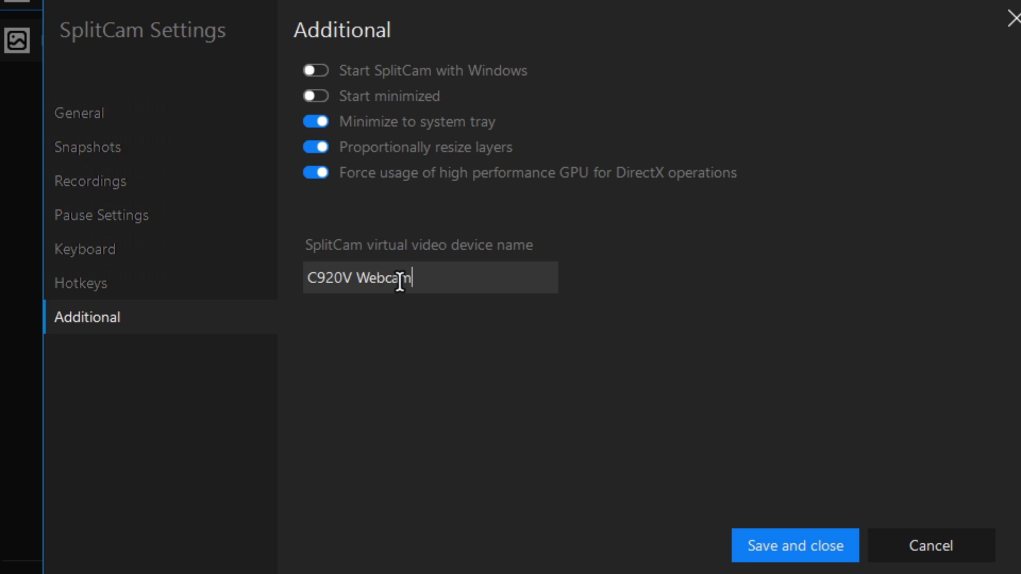
- Highlight the virtual video device name 'C920V Webcam' to review it, leaving it unchanged
drag(439, 284, 272, 284)
click(334, 286)
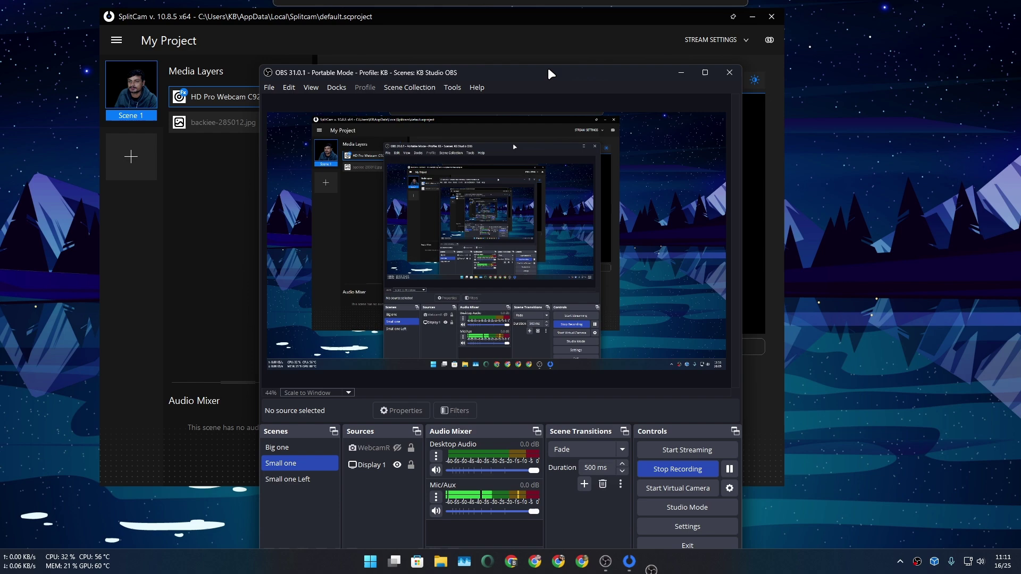
- Move the OBS Studio window aside, quit SplitCam choosing No to saving, then glance at hidden taskbar icons
mouse_move(547, 68)
mouse_down()
mouse_move(508, 47)
mouse_move(563, 73)
mouse_move(577, 41)
mouse_move(1012, 81)
mouse_up()
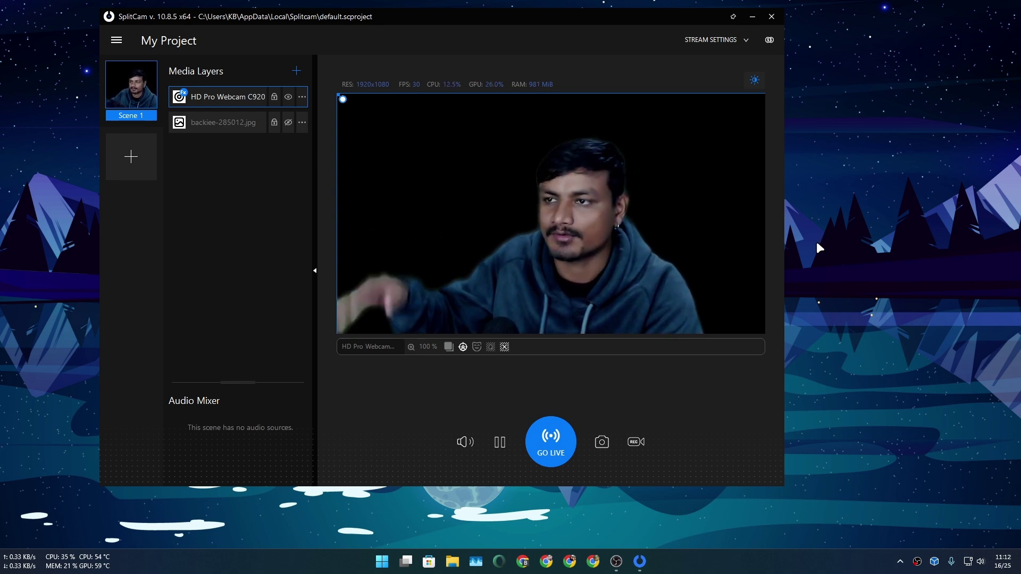
key(alt+F4)
click(550, 324)
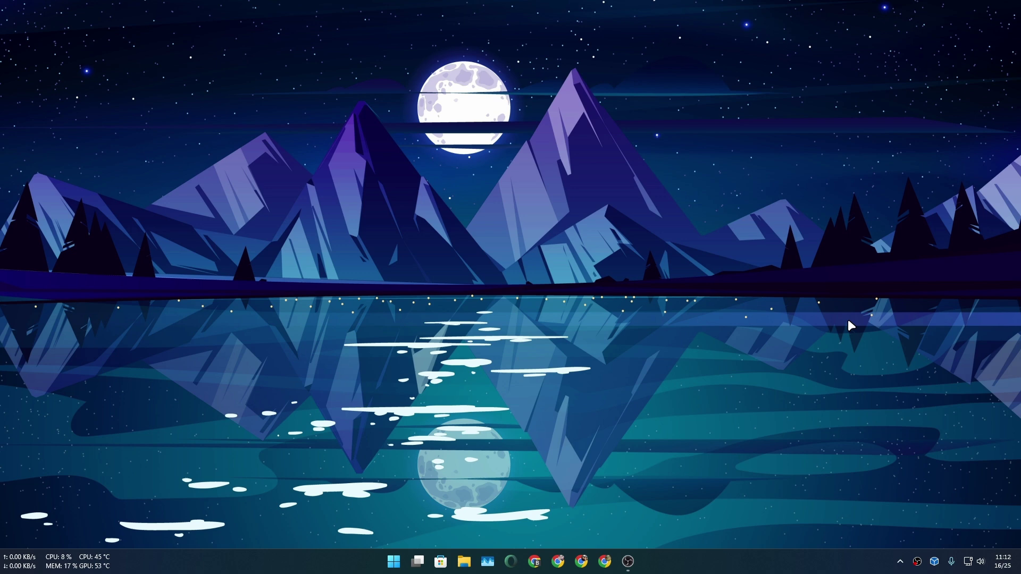
click(900, 562)
click(902, 567)
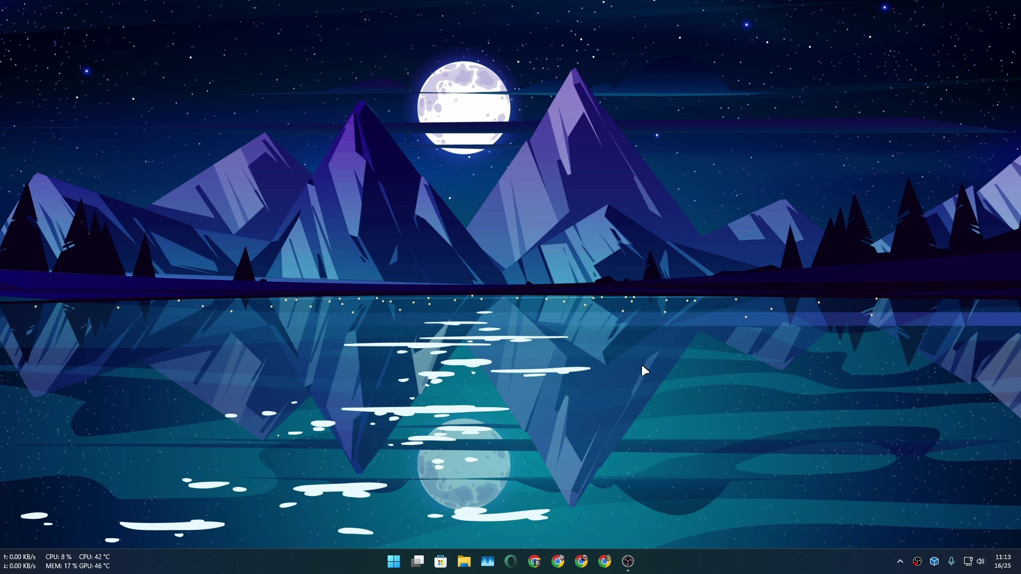